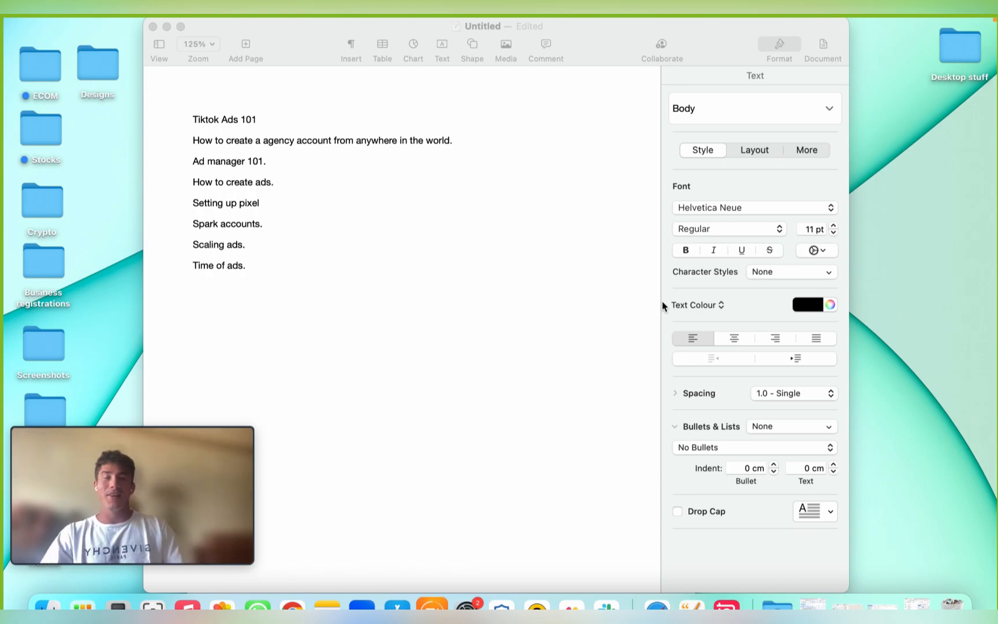
- Switch to Chrome and view the Ecomdy Media home page
key("ctrl+Right")
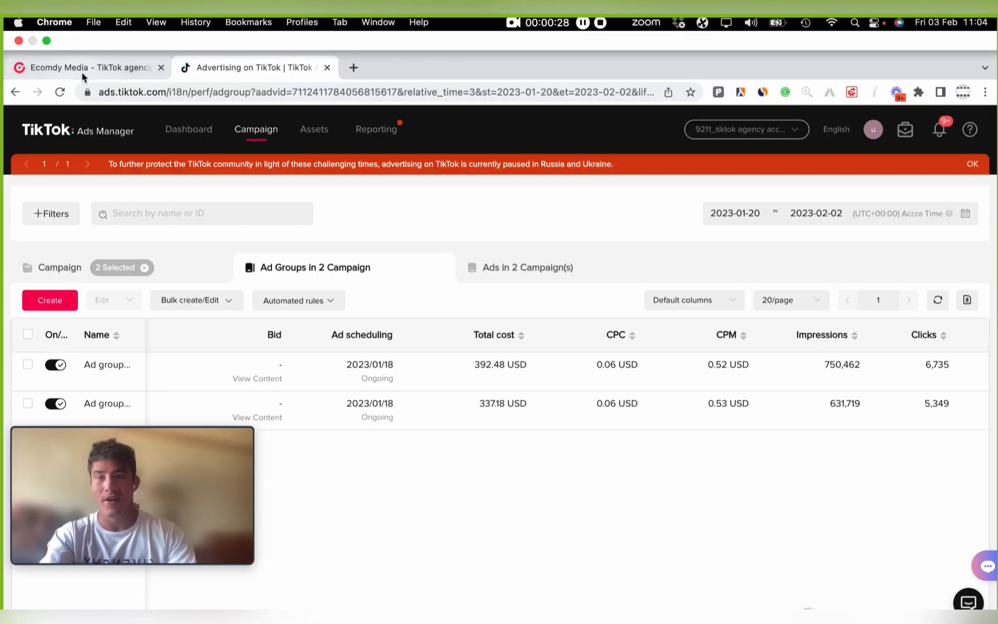
left_click(80, 31)
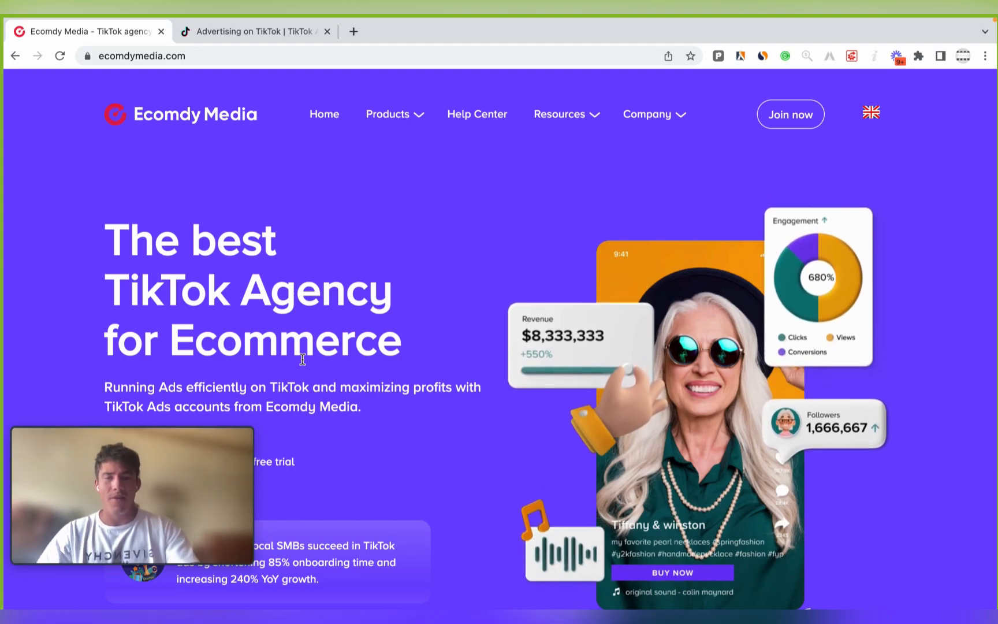
mouse_move(207, 459)
left_mouse_down()
mouse_move(216, 265)
mouse_move(194, 471)
left_mouse_up()
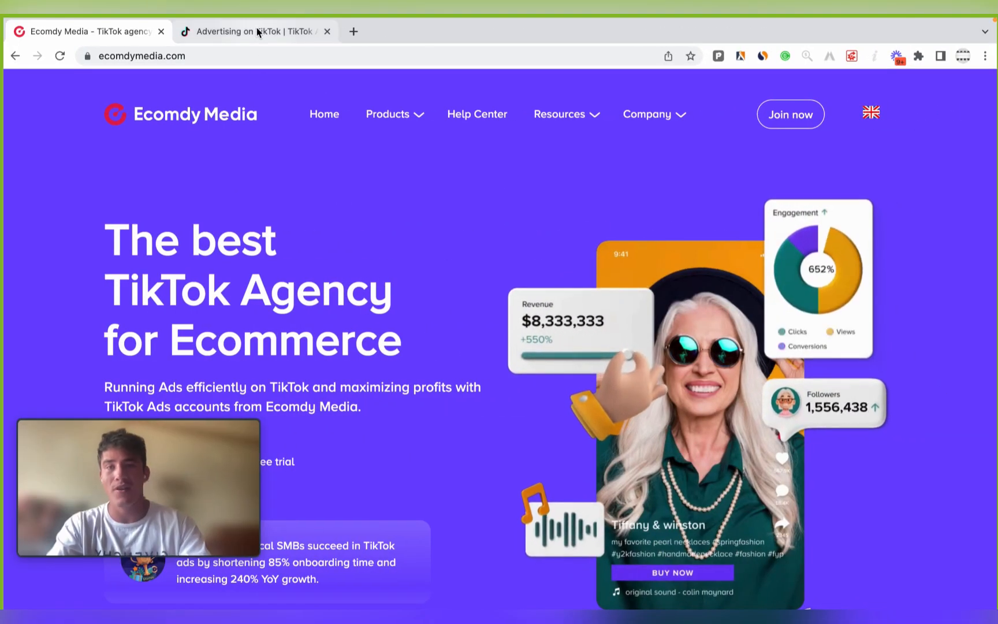
- In TikTok Ads Manager, search Google for the ad groups' combined total cost of 729.66 USD
left_click(256, 29)
mouse_move(229, 524)
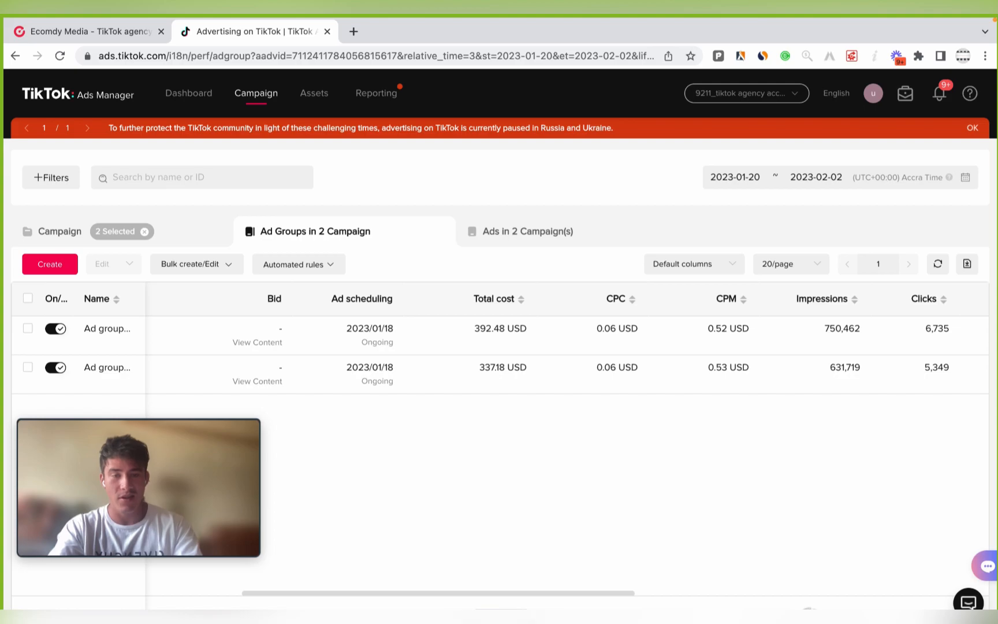
right_click(514, 482)
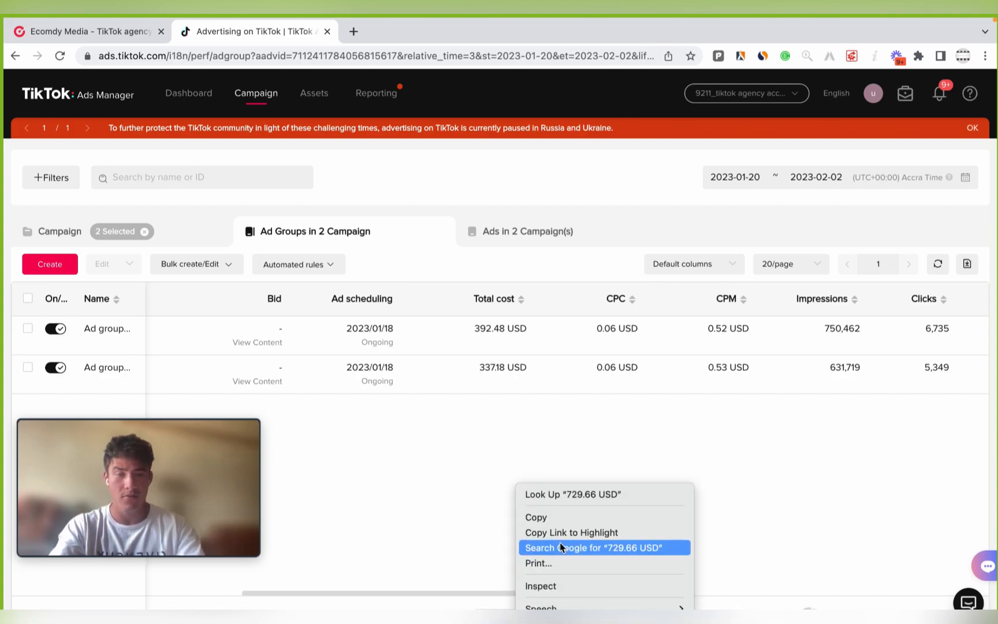
left_click(559, 543)
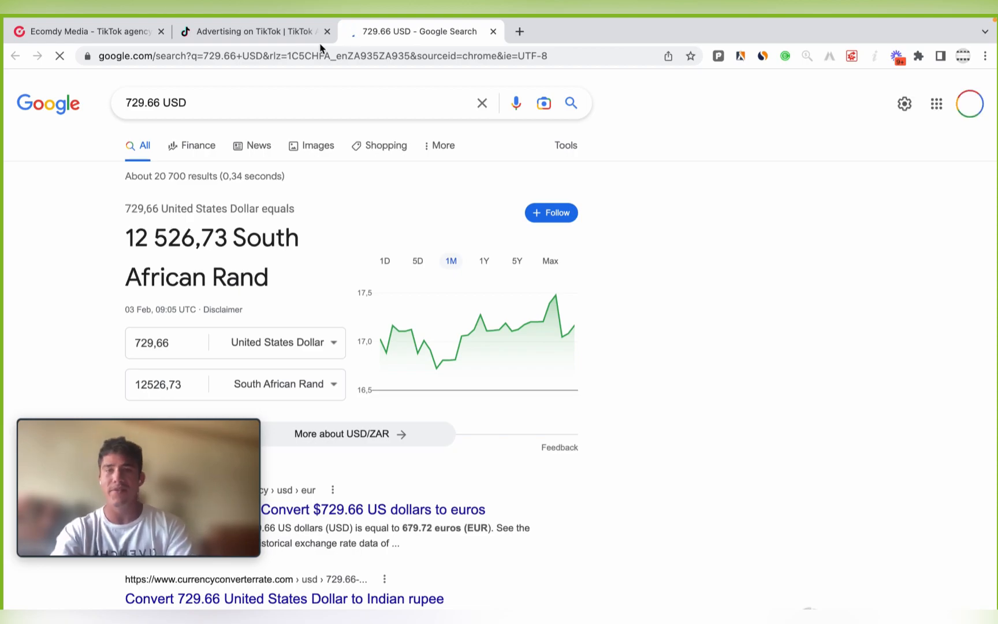
- Create a new TikTok Ads Manager campaign with the Website conversions objective and continue to the ad group settings
left_click(280, 32)
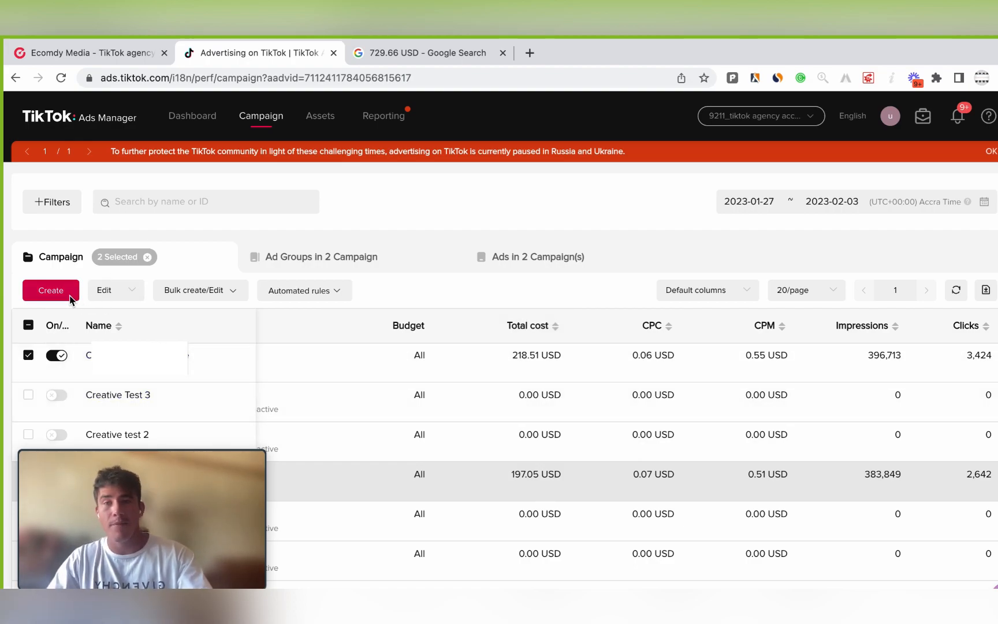
left_click(52, 293)
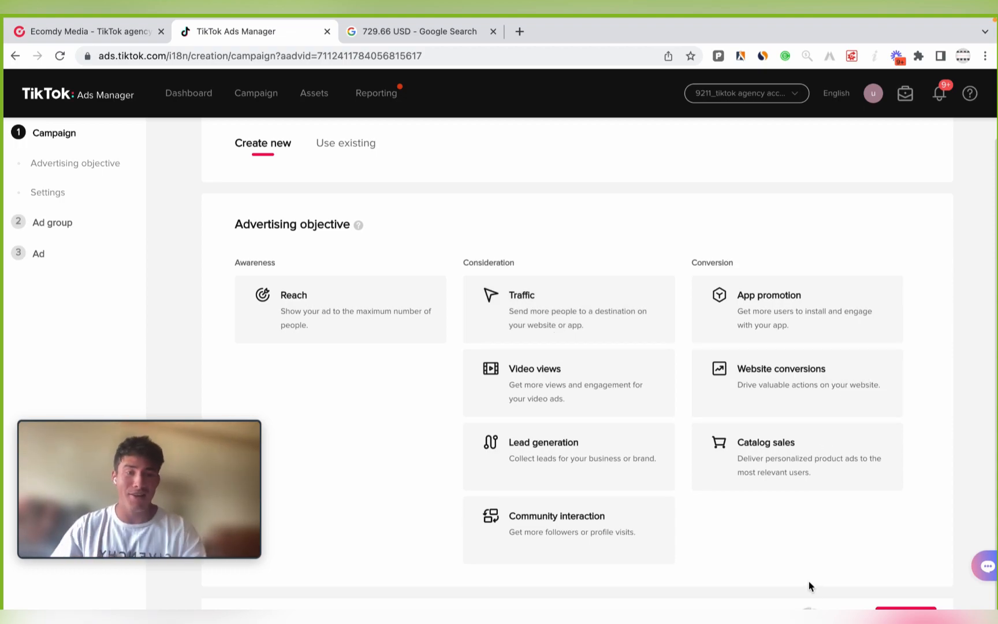
left_click(735, 403)
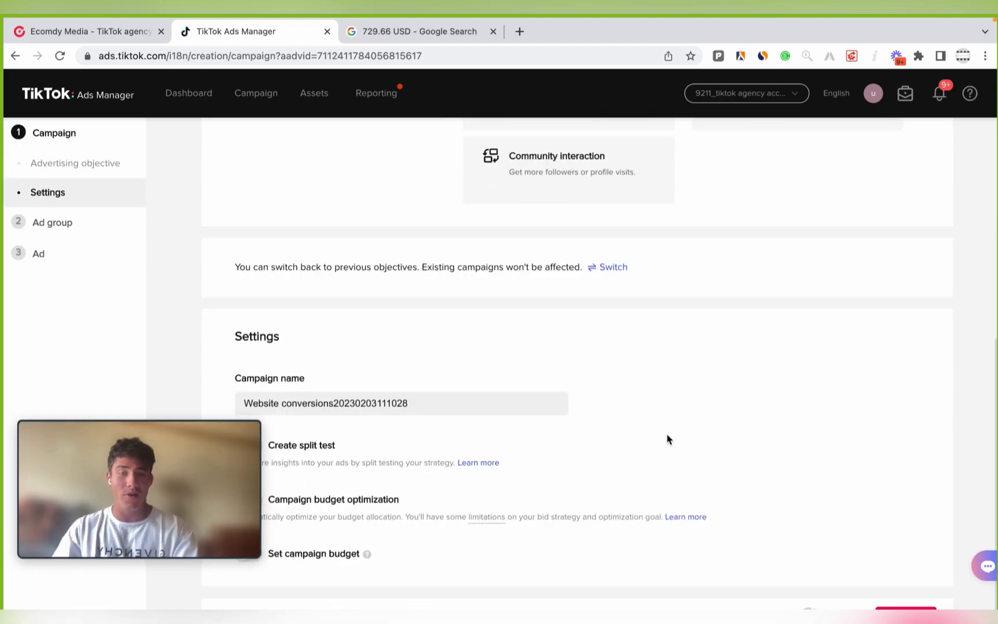
left_click_drag(221, 472, 161, 468)
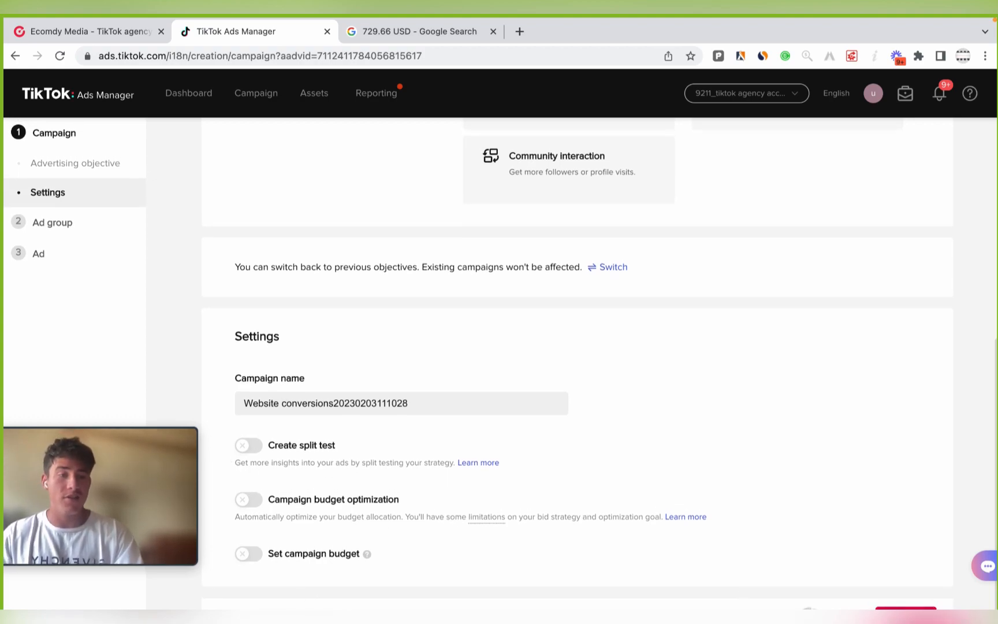
left_click(897, 613)
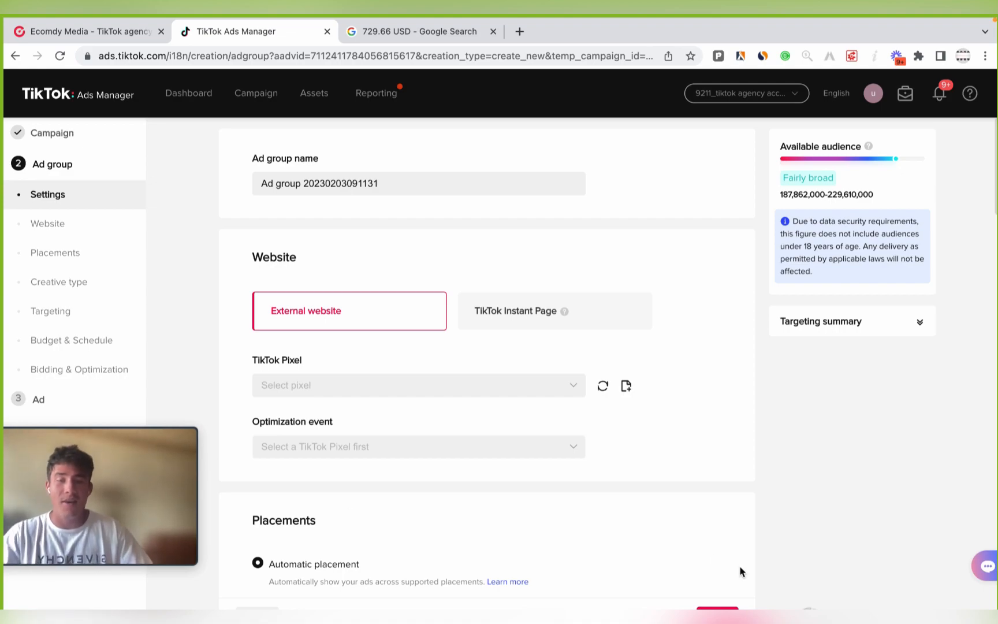
- Set the ad group to Select placement and exclude Pangle so that only TikTok is targeted
scroll(653, 533, "down", 1)
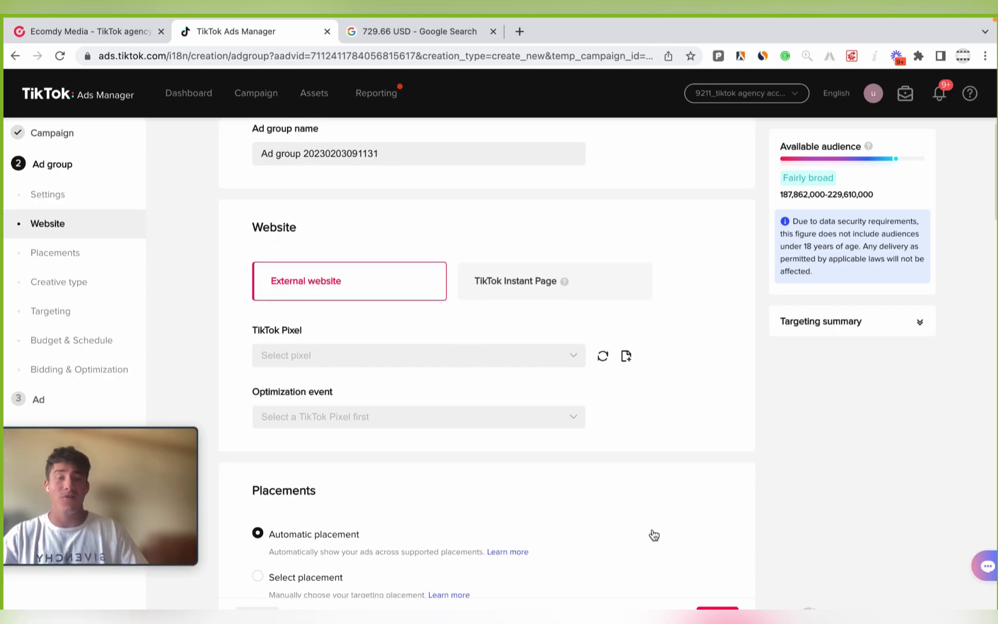
scroll(653, 533, "down", 3)
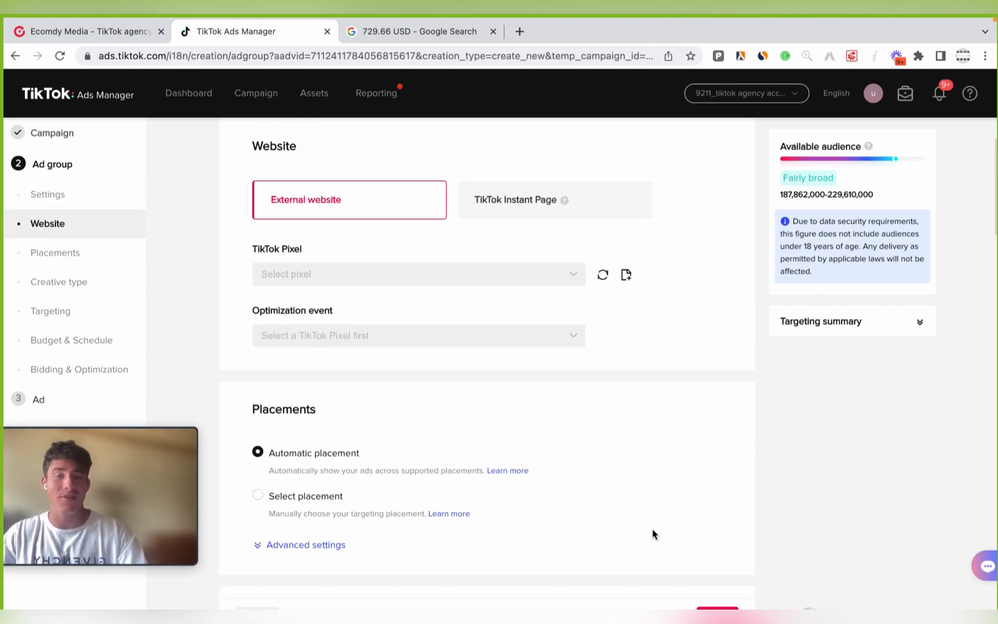
left_click(271, 500)
scroll(414, 528, "down", 3)
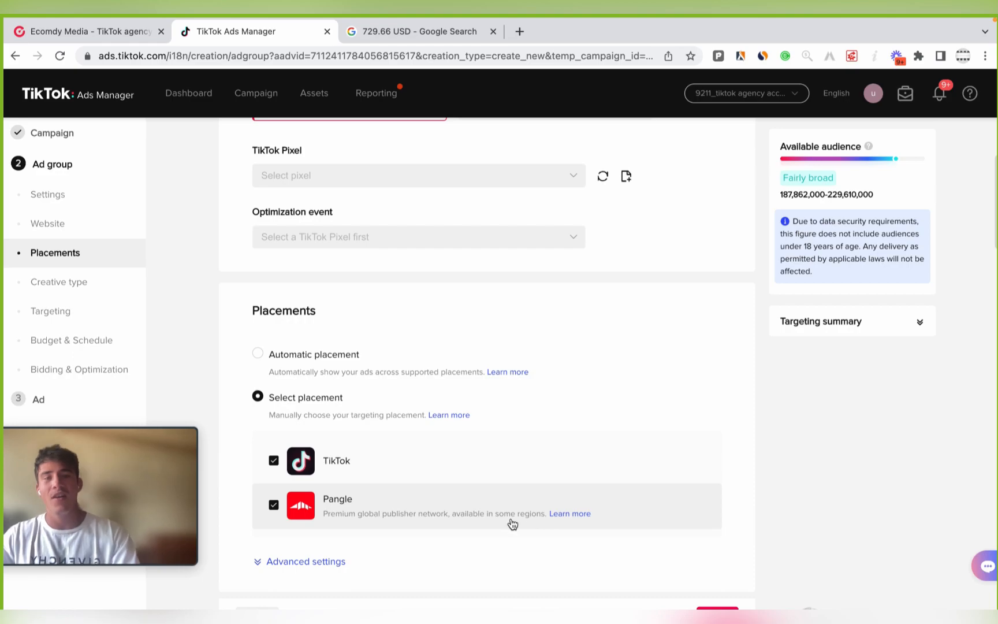
left_click(273, 505)
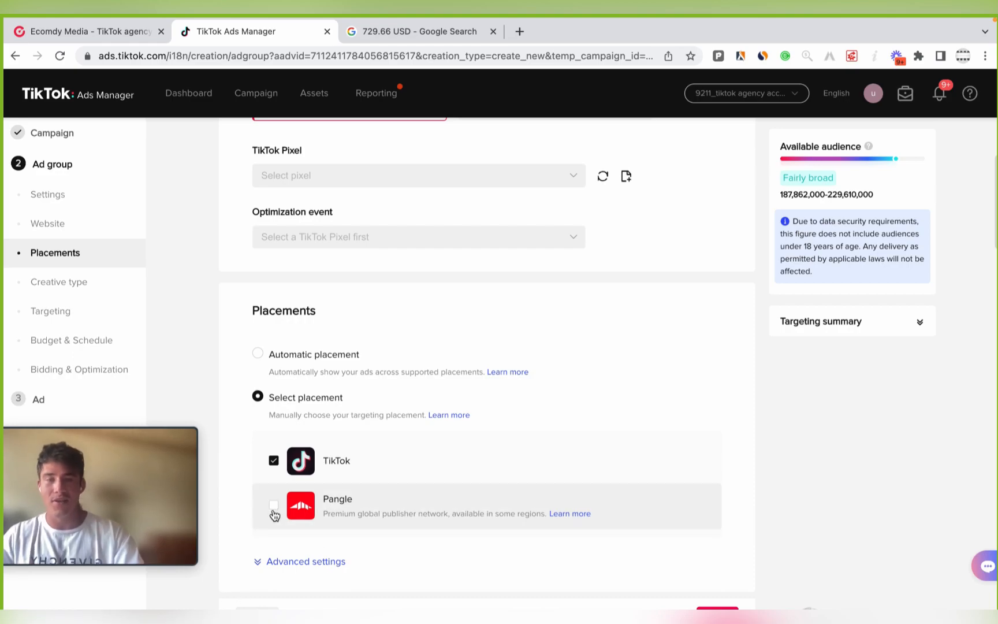
- Review the advanced placement settings for user comments, video download and video sharing
scroll(500, 520, "down", 2)
left_click(327, 433)
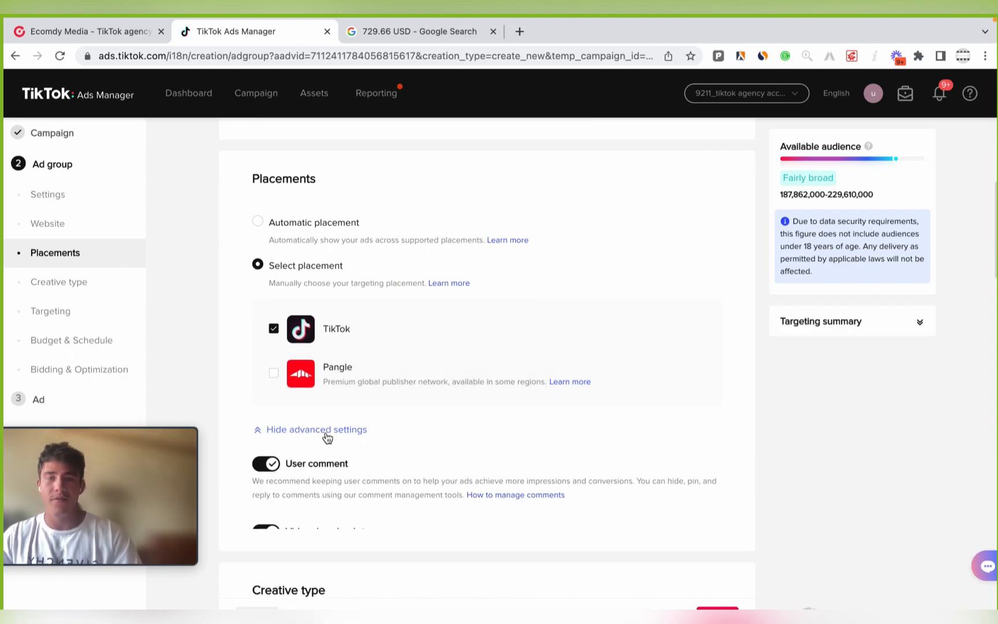
scroll(397, 573, "down", 2)
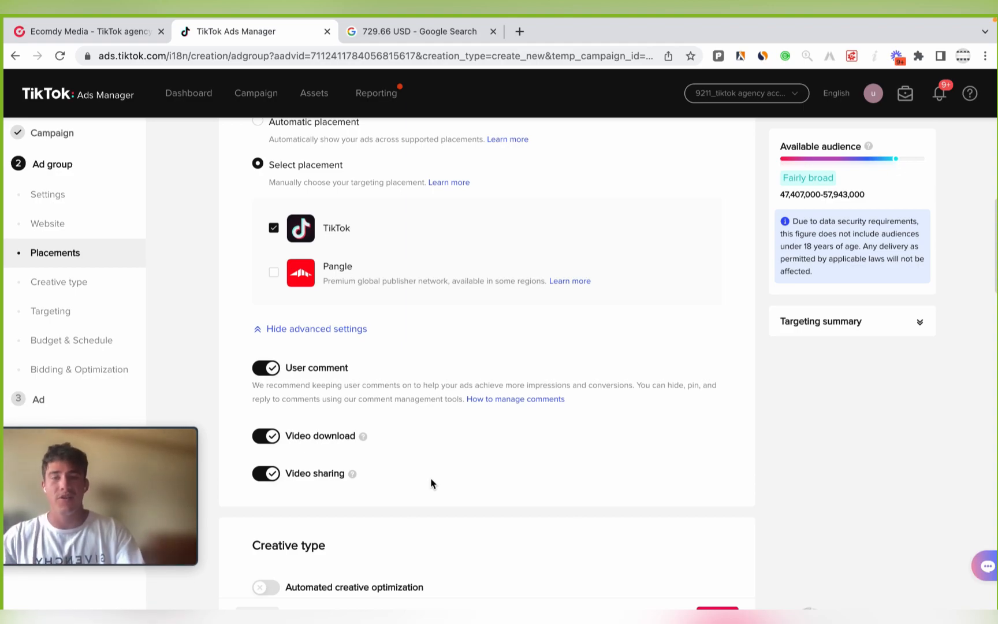
left_click(269, 329)
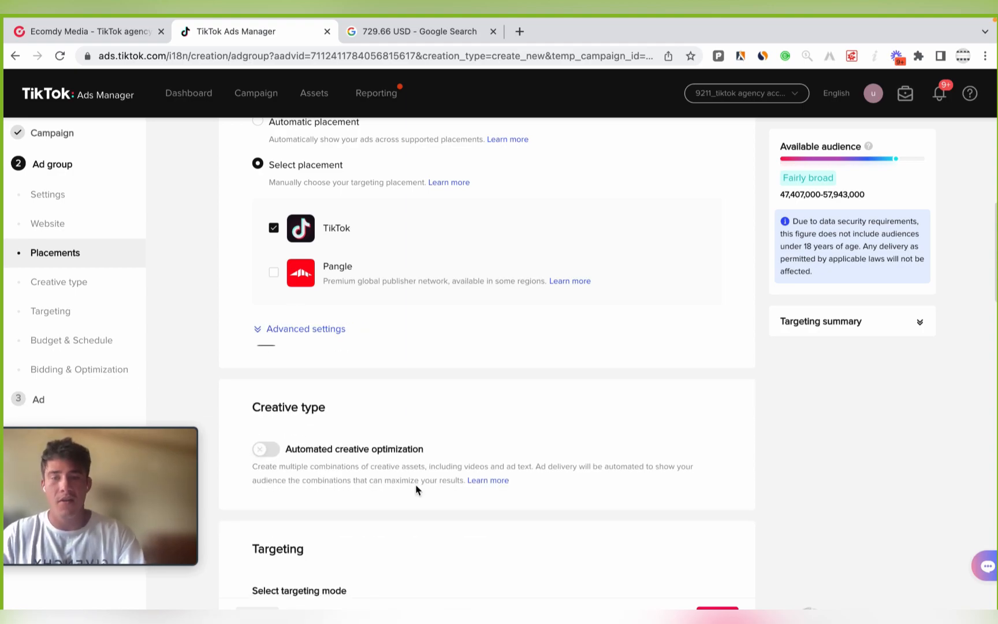
- Replace Vietnam with South Africa as the ad group's targeting location
scroll(416, 488, "down", 3)
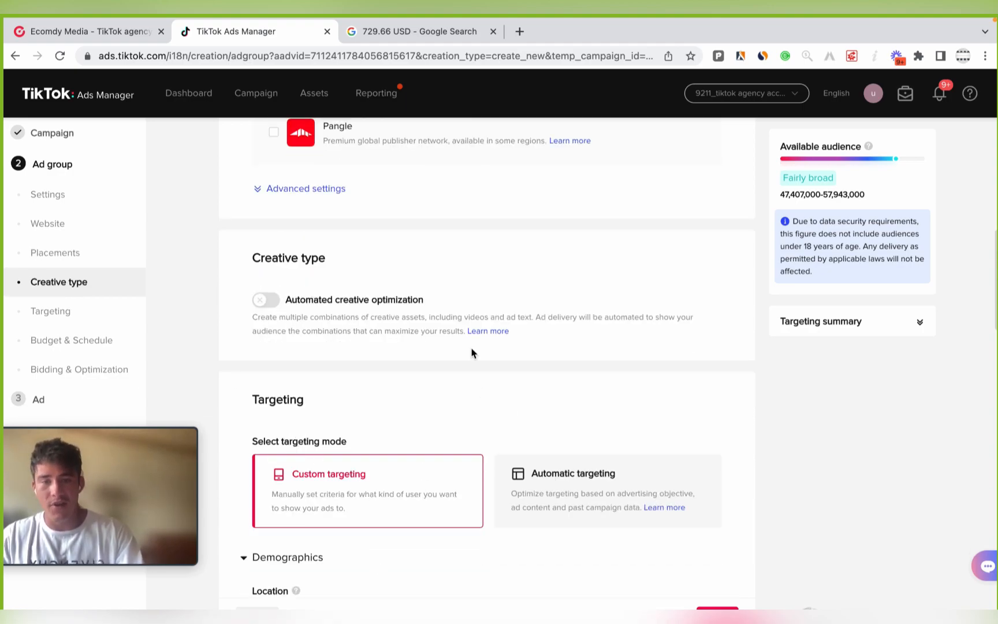
scroll(485, 356, "down", 4)
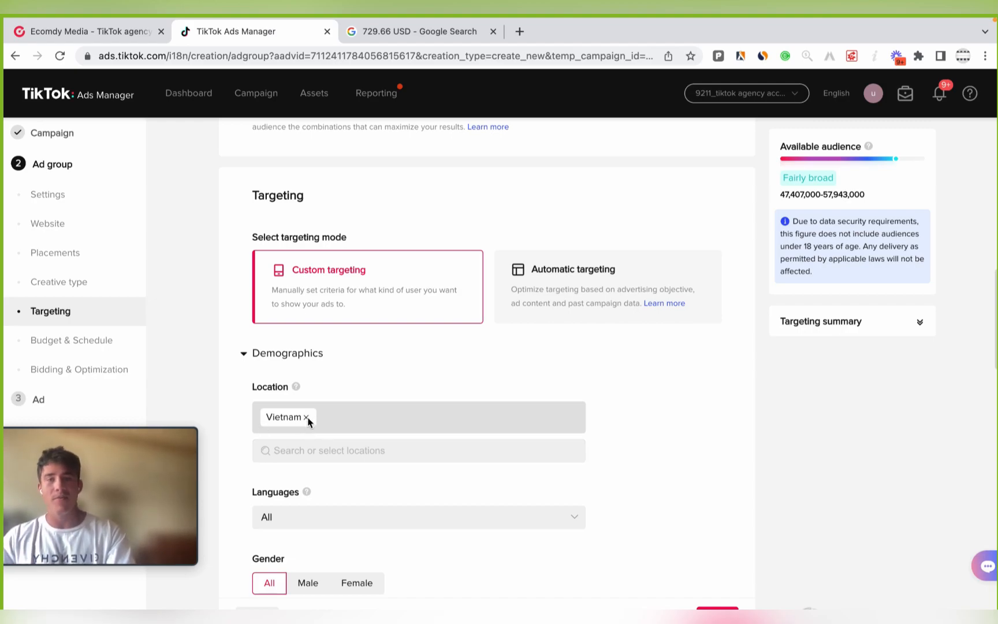
left_click(306, 417)
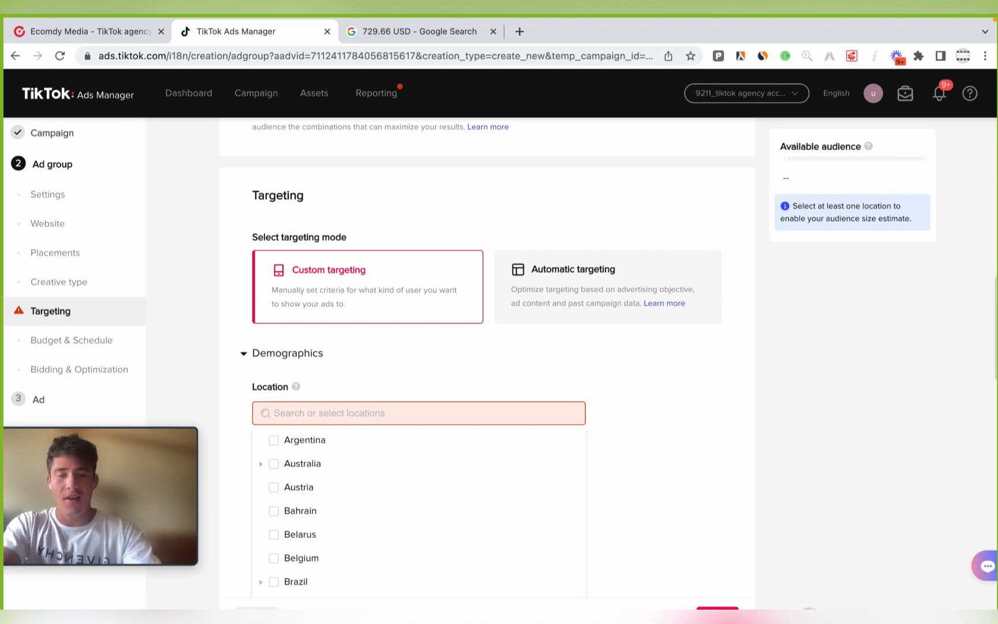
type("south")
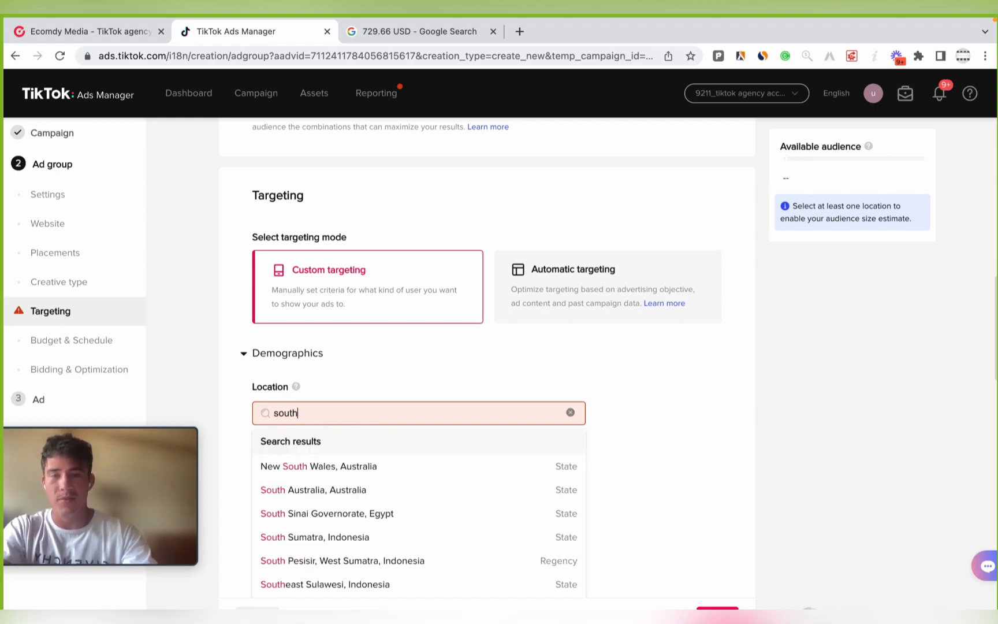
type(" africa")
left_click(530, 471)
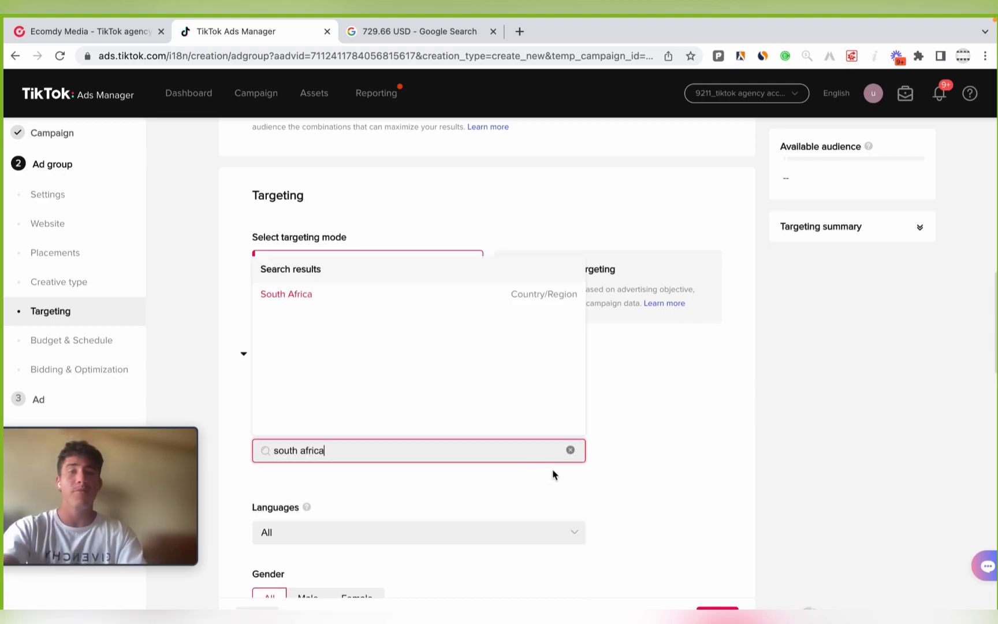
left_click(667, 489)
- Restrict the target audience's age to the 18-24 and 45-54 groups
scroll(667, 489, "down", 1)
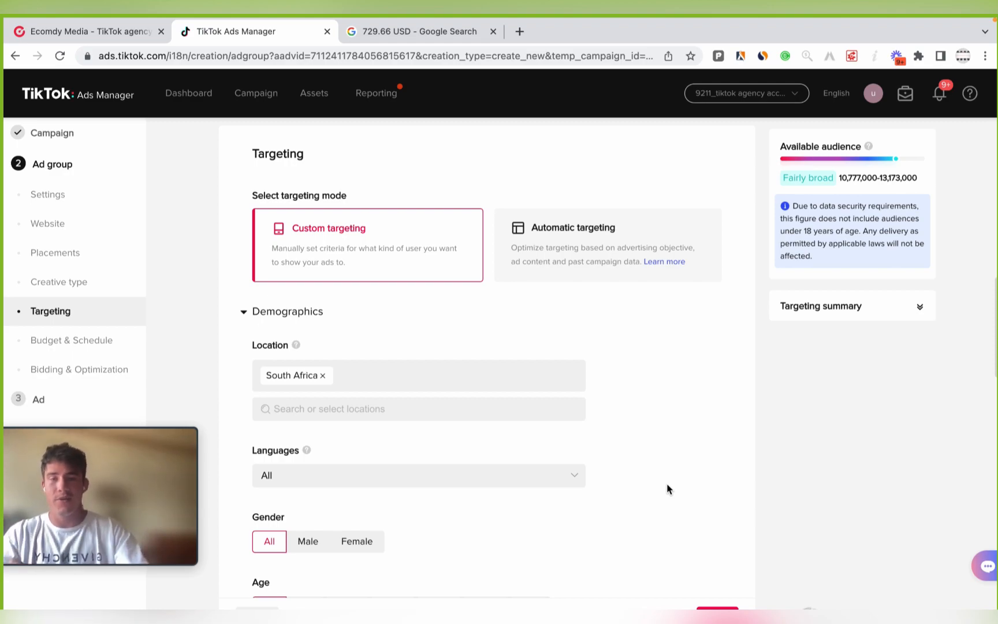
scroll(666, 488, "down", 1)
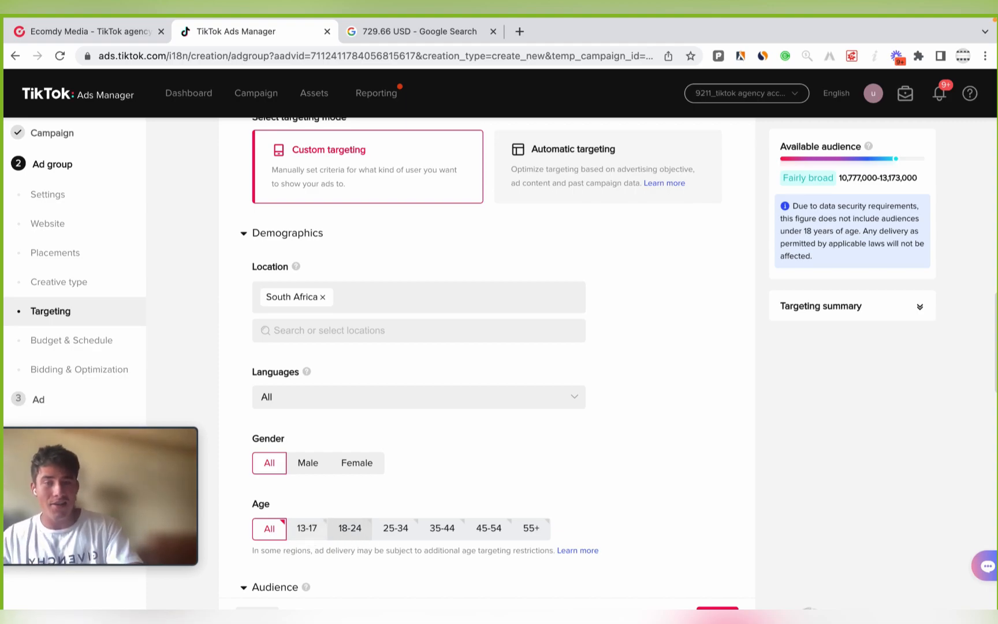
left_click(349, 534)
left_click(488, 529)
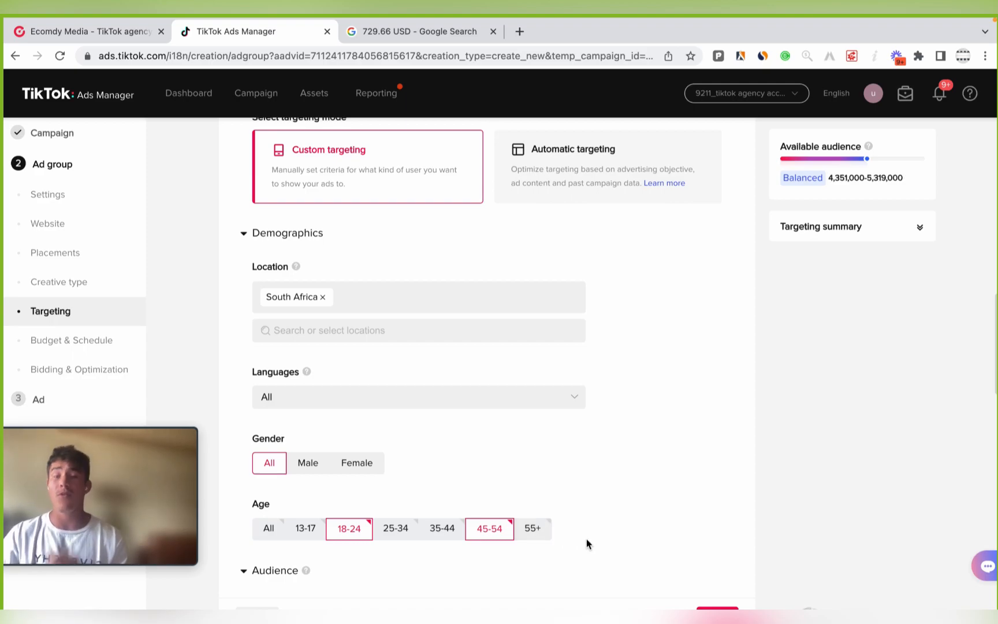
- Add an interests condition under Interests & Behaviours in the ad group's targeting
scroll(586, 544, "down", 5)
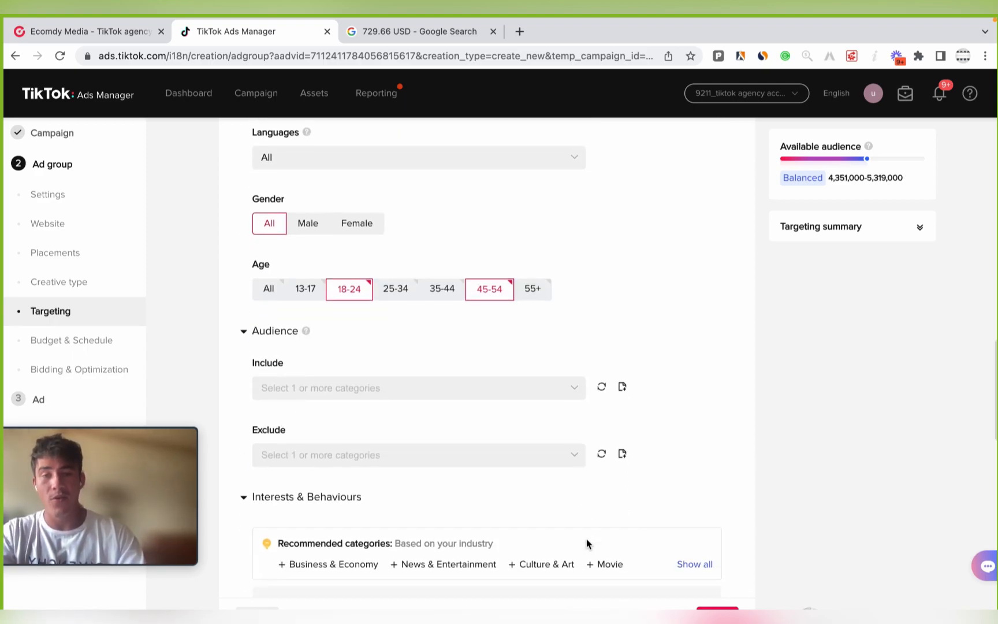
scroll(357, 496, "down", 2)
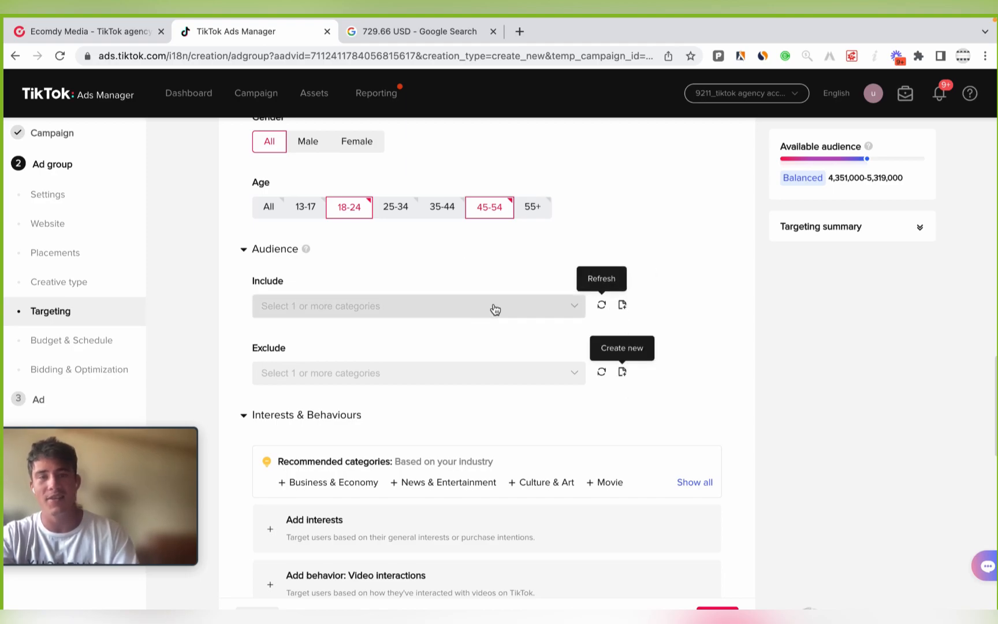
scroll(365, 516, "down", 2)
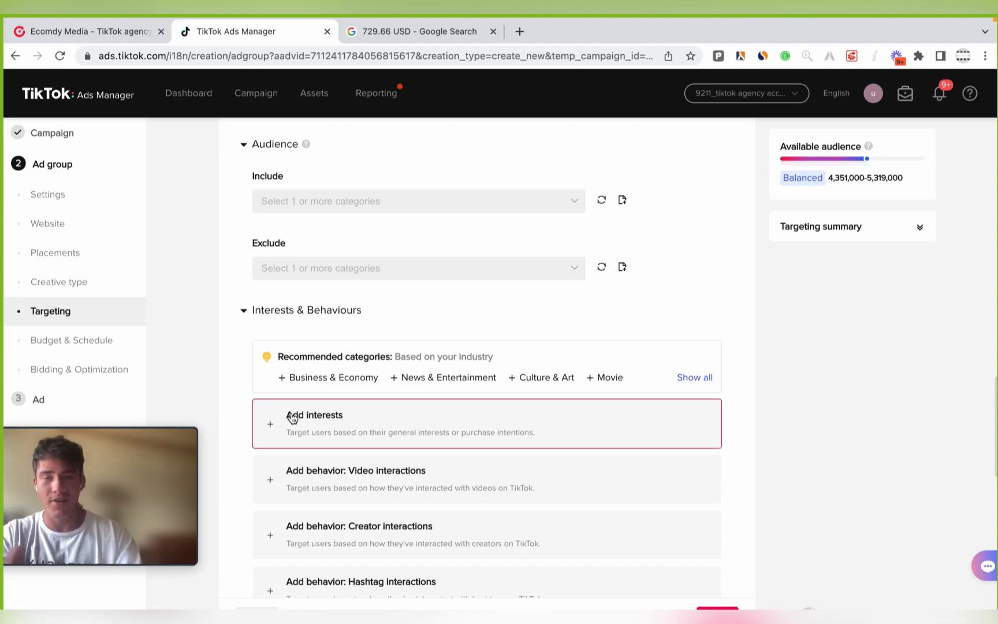
scroll(293, 415, "down", 2)
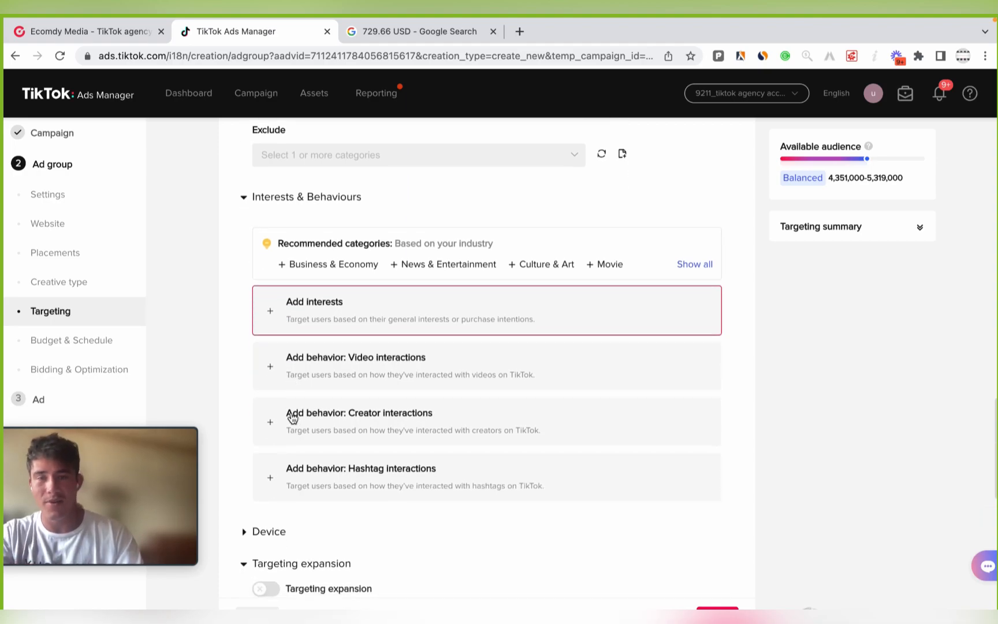
left_click(523, 327)
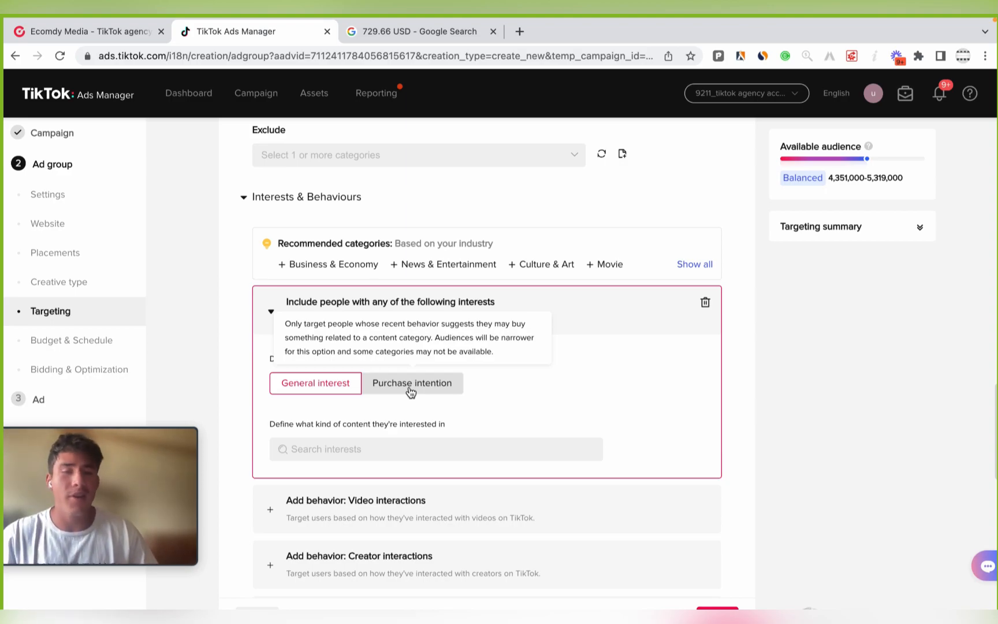
- Browse the interests list and examine the subcategories of Beauty & Personal Care
left_click(334, 448)
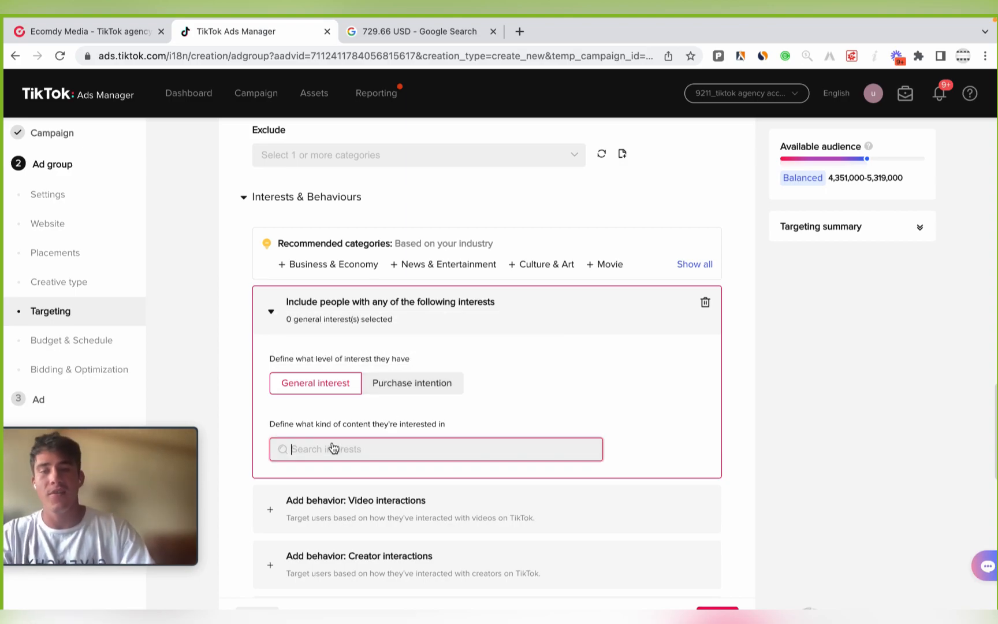
scroll(394, 358, "down", 3)
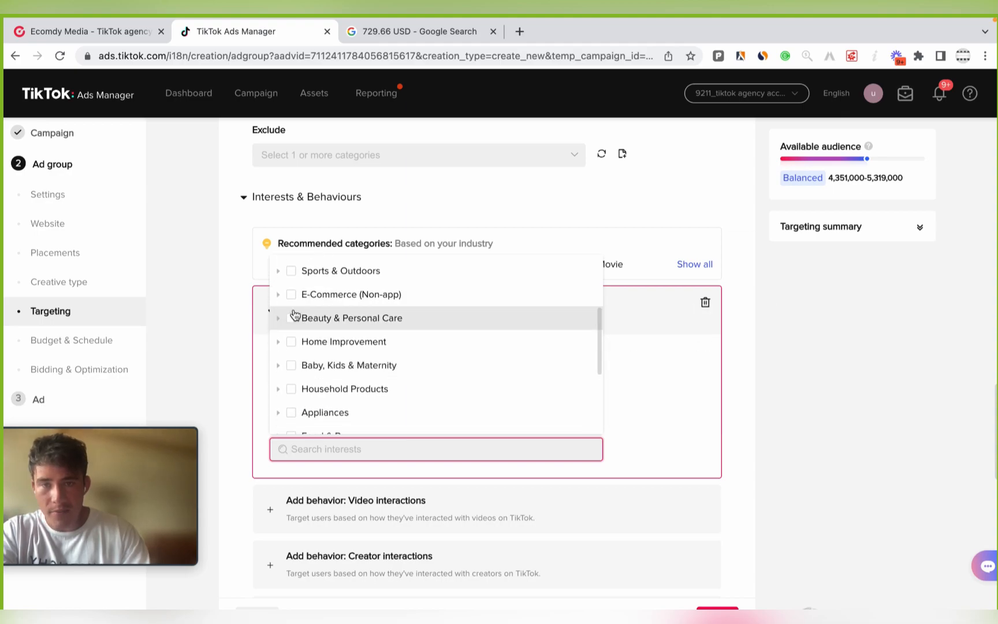
left_click(278, 319)
scroll(381, 404, "down", 4)
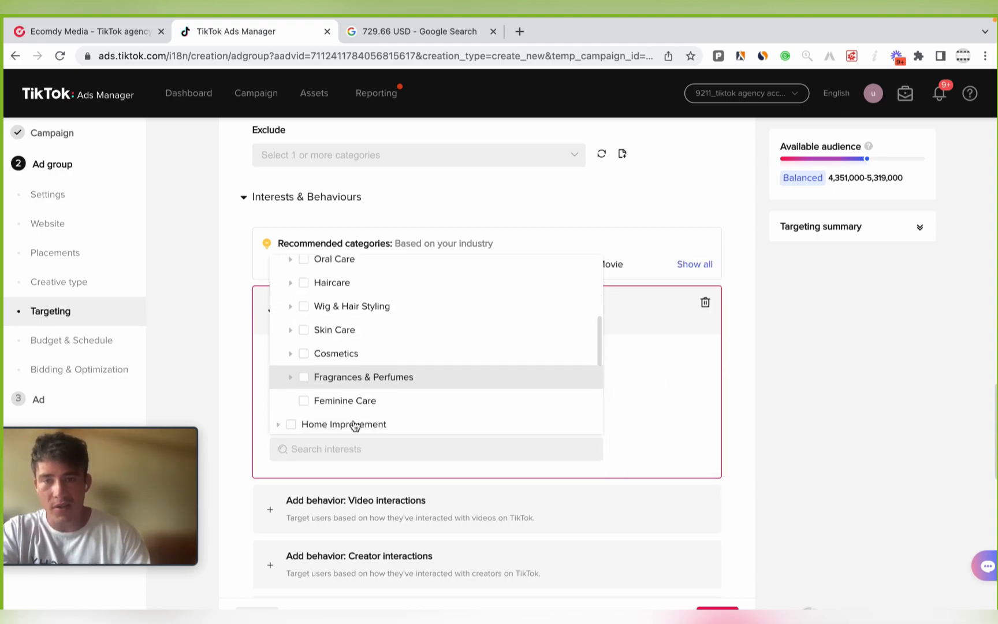
scroll(355, 424, "up", 3)
scroll(354, 424, "down", 1)
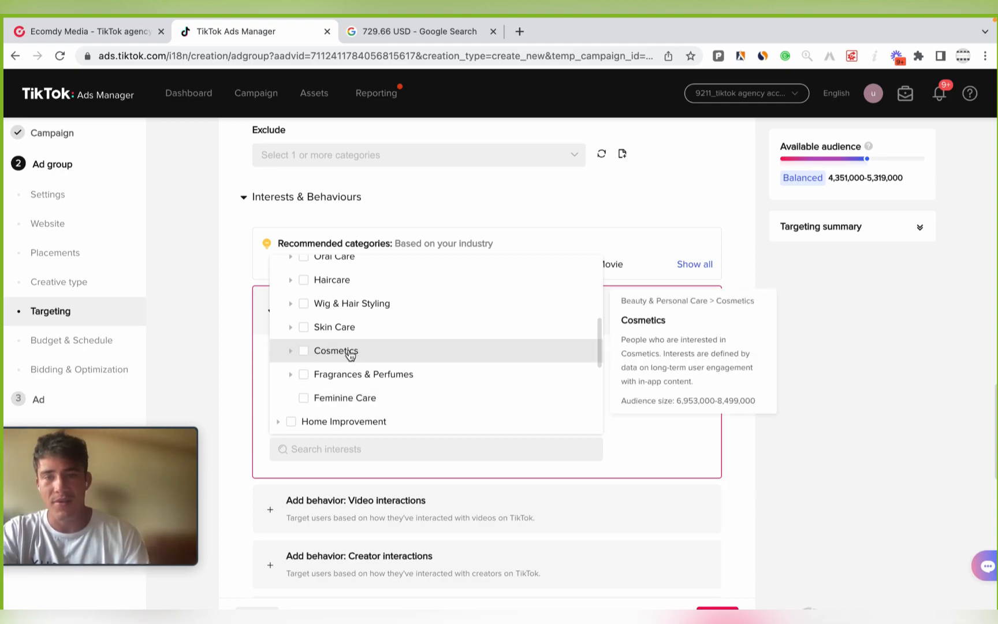
- Examine the Cosmetics subcategories of the interests list, including those under Face Makeup
left_click(290, 350)
scroll(352, 419, "down", 3)
scroll(356, 421, "up", 1)
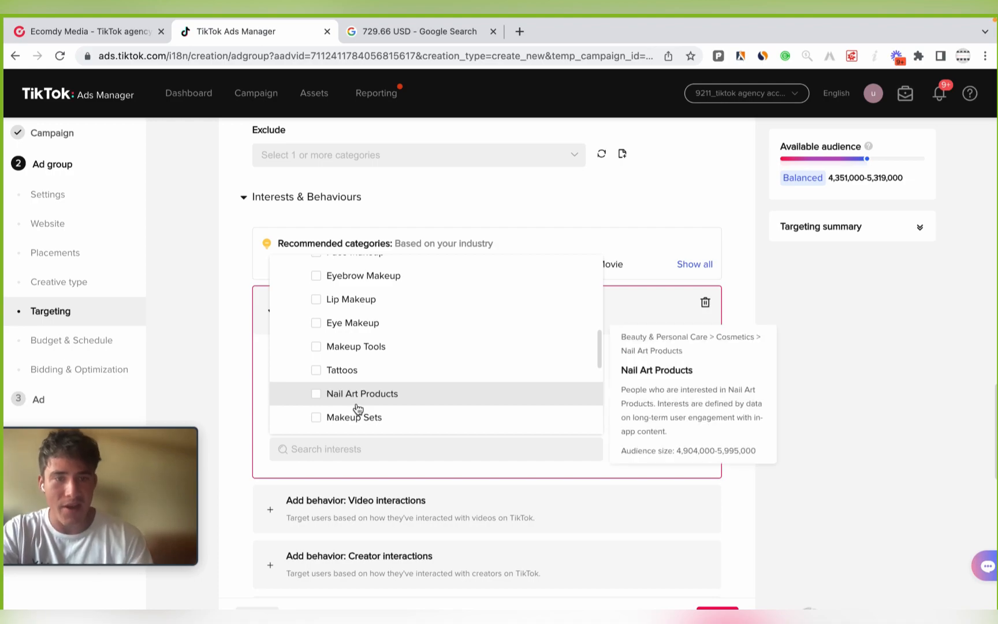
scroll(332, 303, "up", 3)
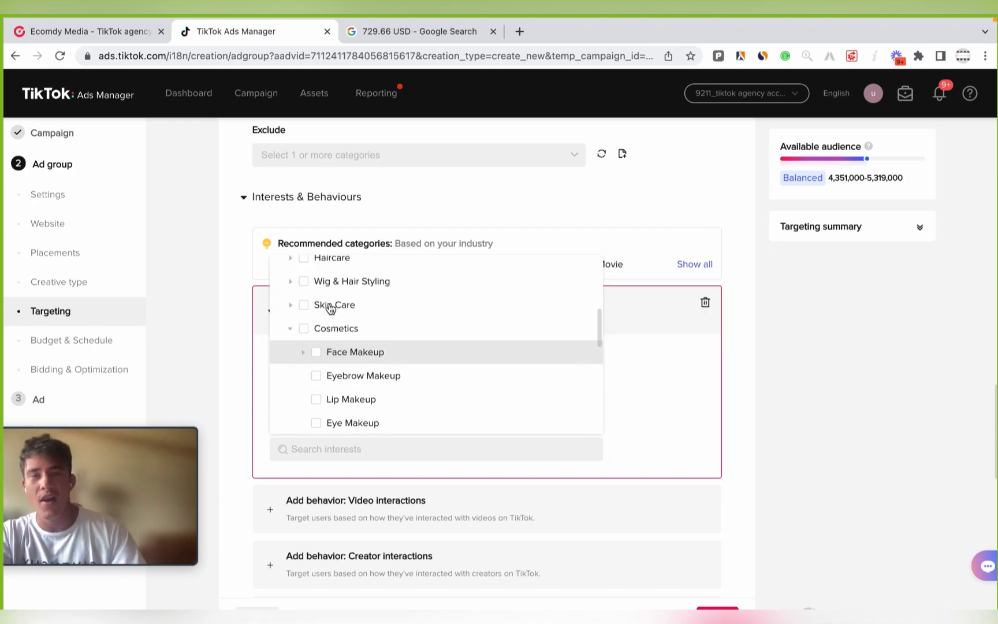
left_click(303, 352)
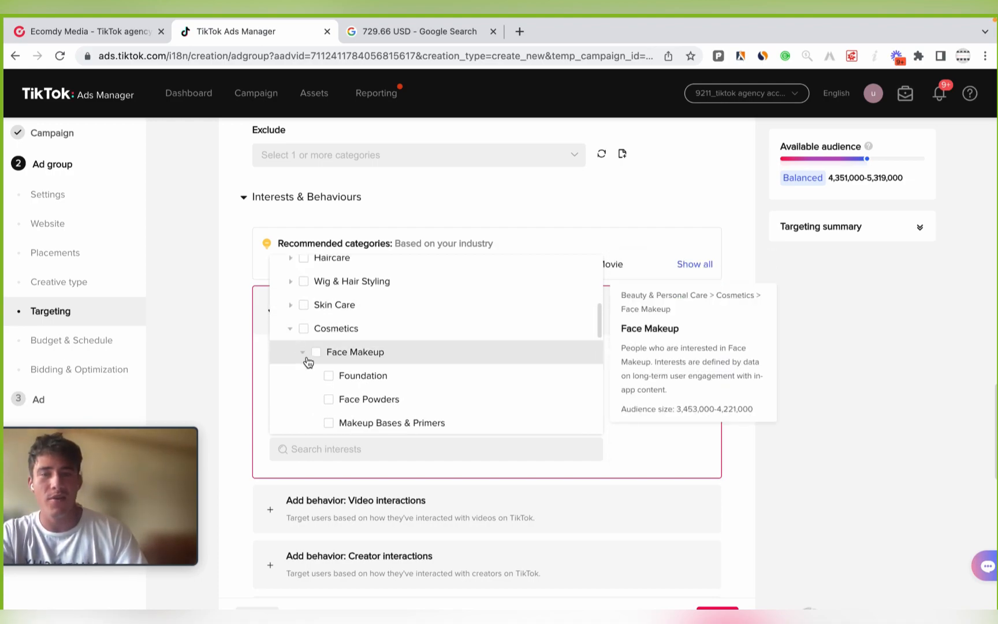
left_click(303, 353)
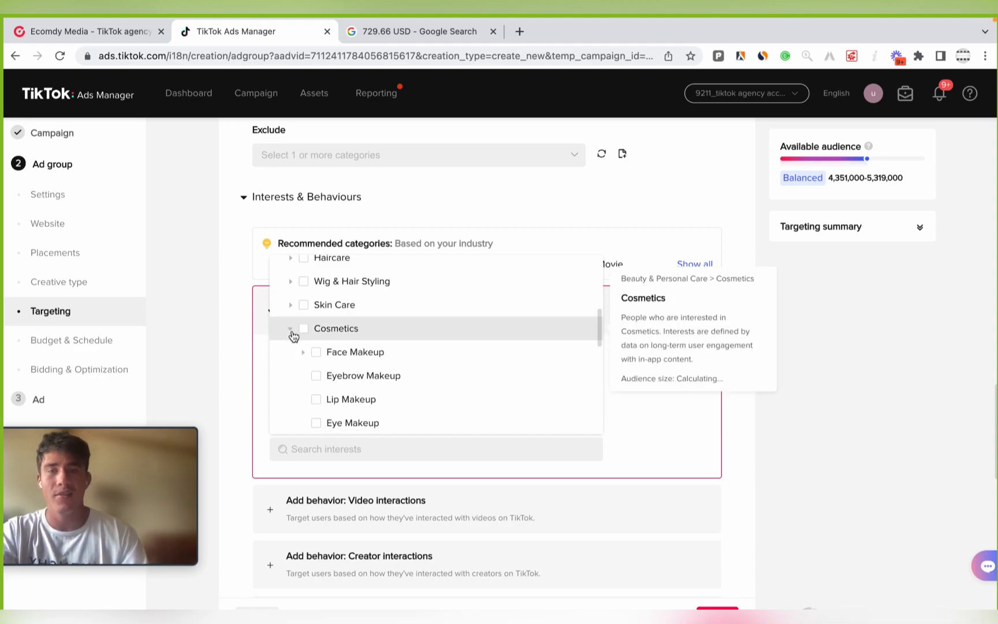
left_click(289, 328)
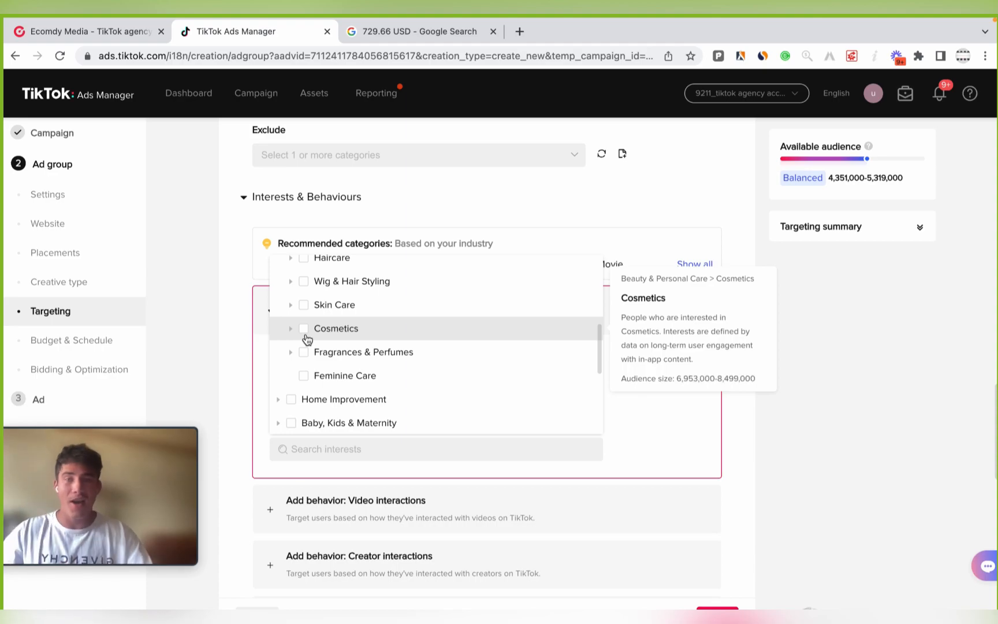
- Collapse Beauty & Personal Care, look over the remaining interest categories and close the list without choosing any
scroll(306, 339, "up", 3)
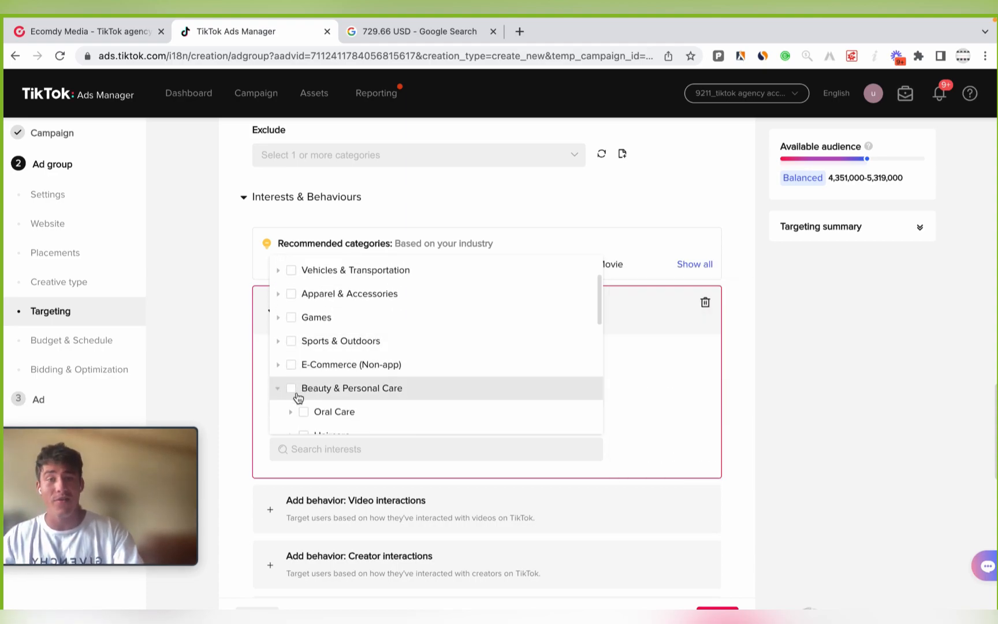
left_click(277, 390)
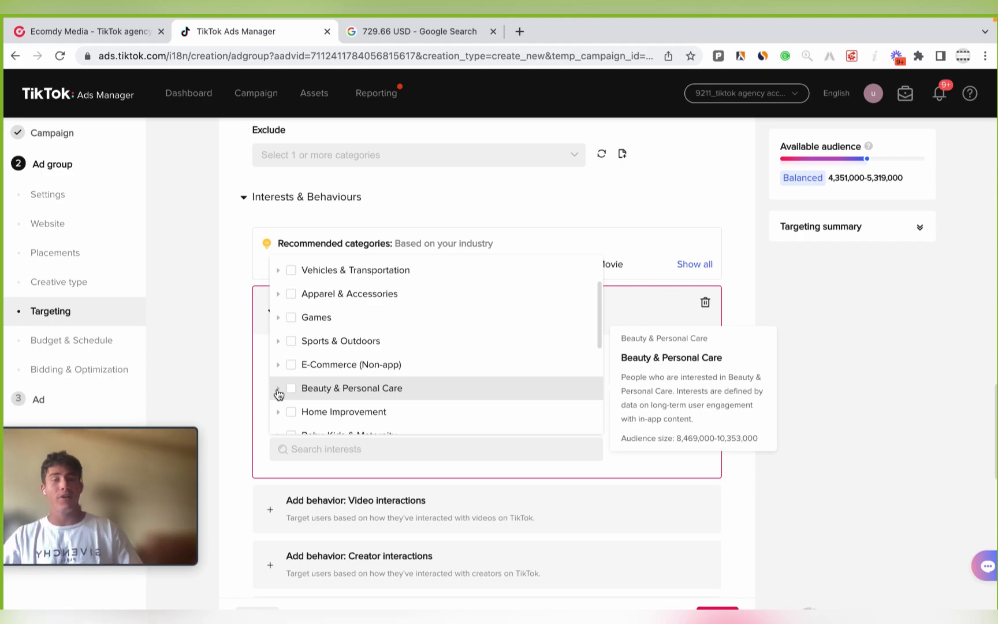
scroll(412, 427, "down", 2)
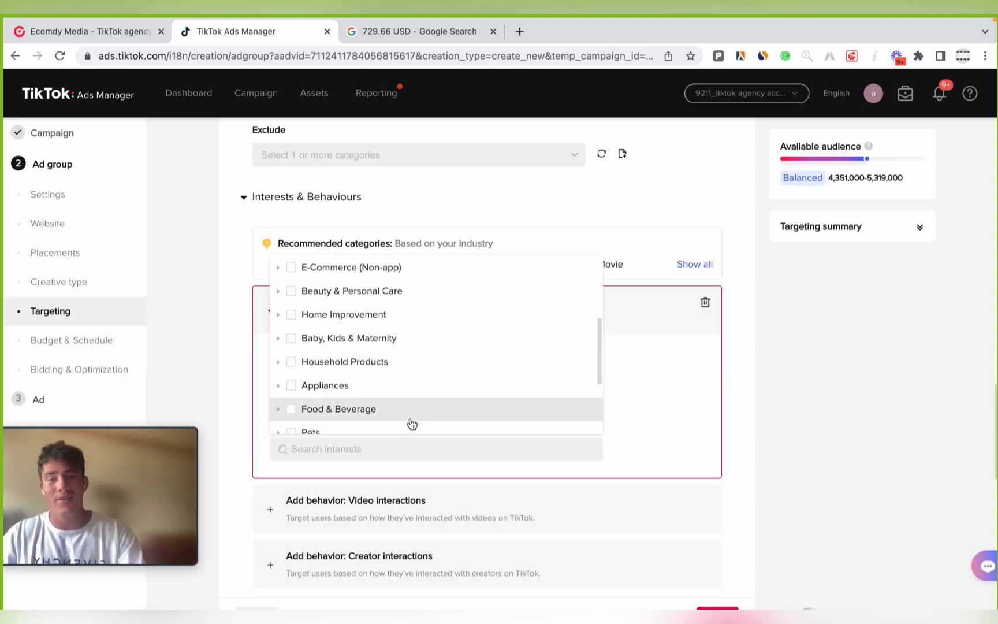
mouse_move(411, 424)
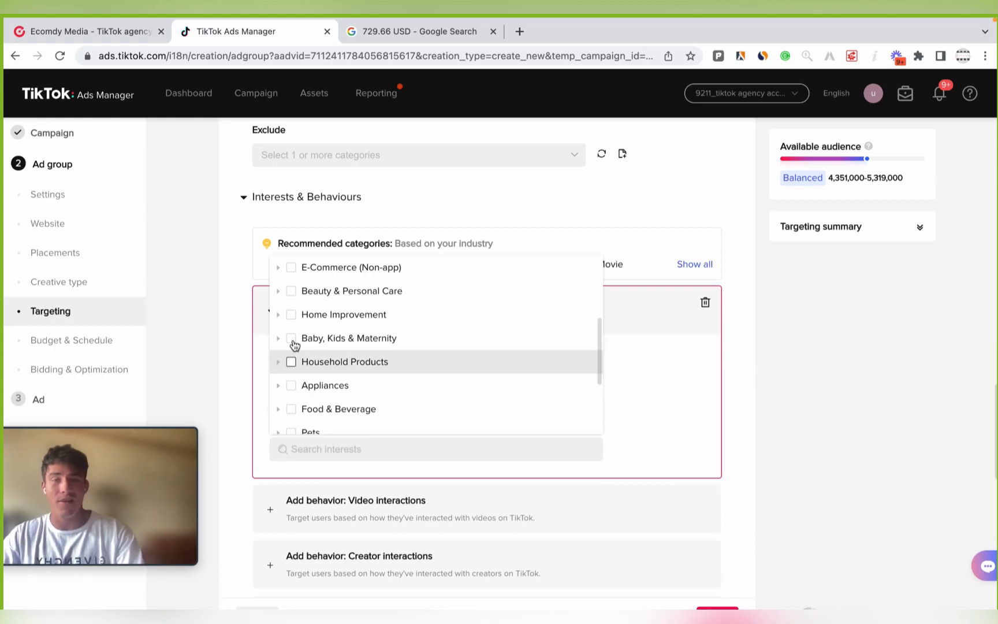
scroll(292, 347, "up", 2)
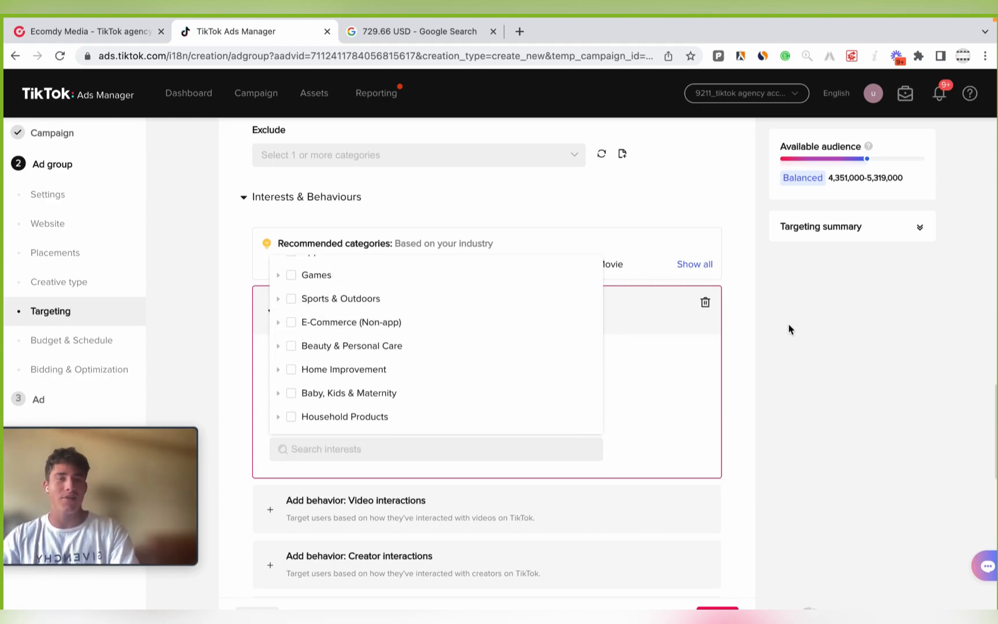
left_click(757, 351)
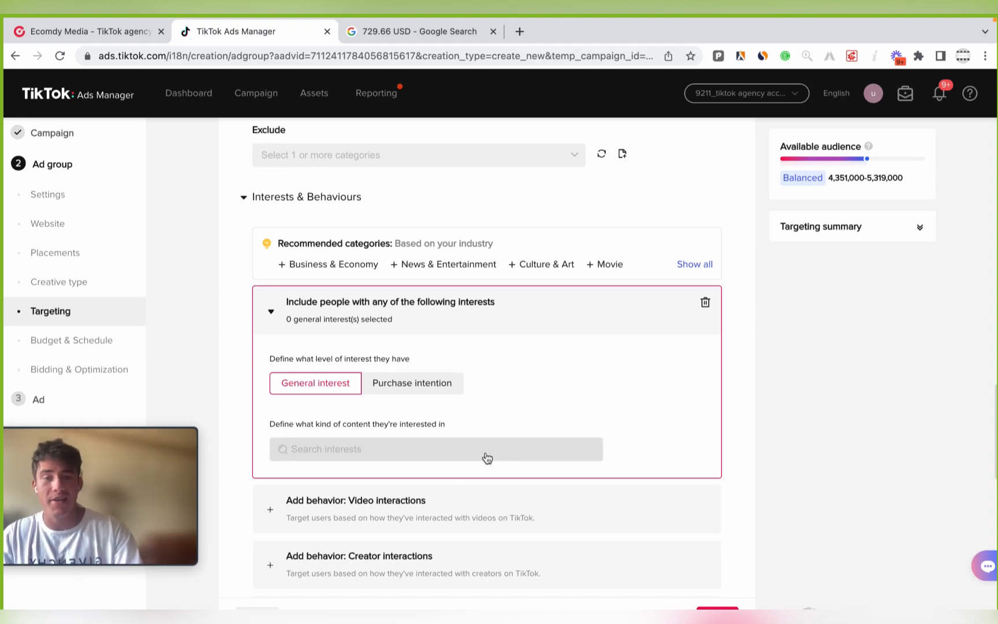
- Review the options of the video interactions behavior condition without setting any of them
scroll(485, 456, "down", 3)
left_click(270, 321)
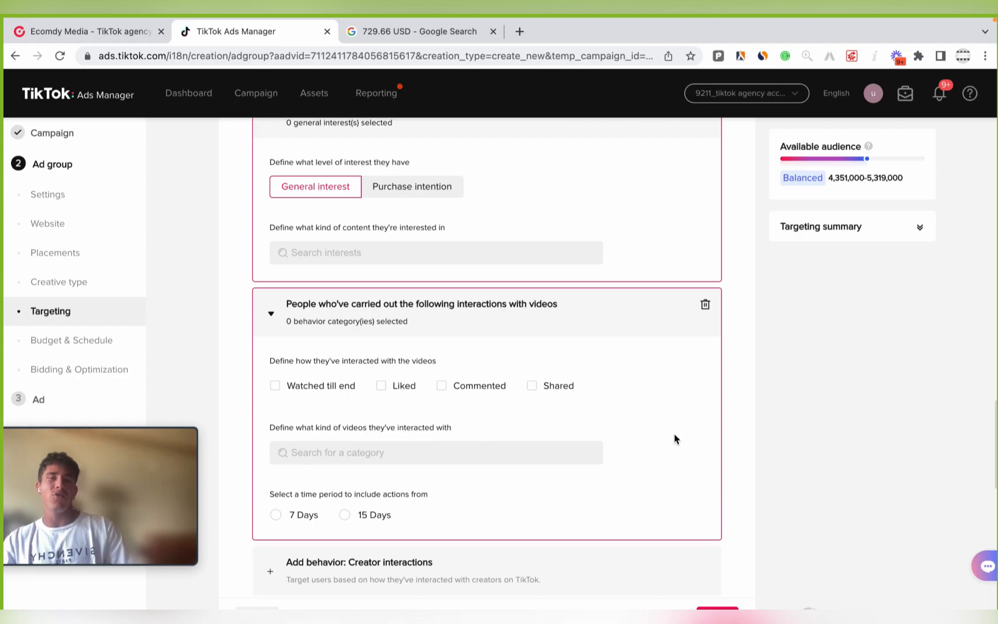
left_click(271, 313)
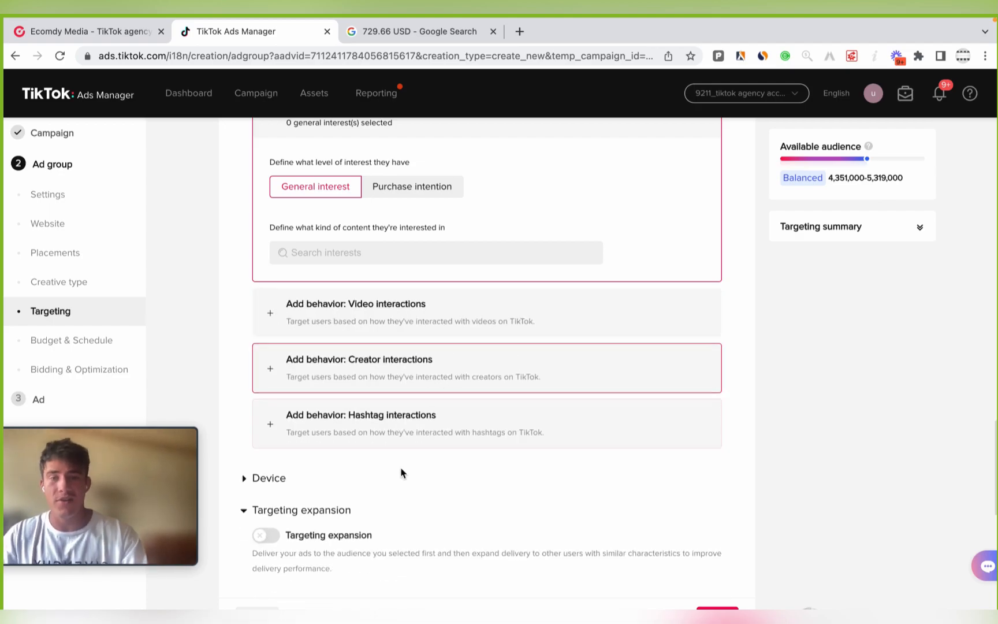
- Review the Device targeting settings, including the available device models, connection types, carriers and device price
scroll(324, 456, "down", 2)
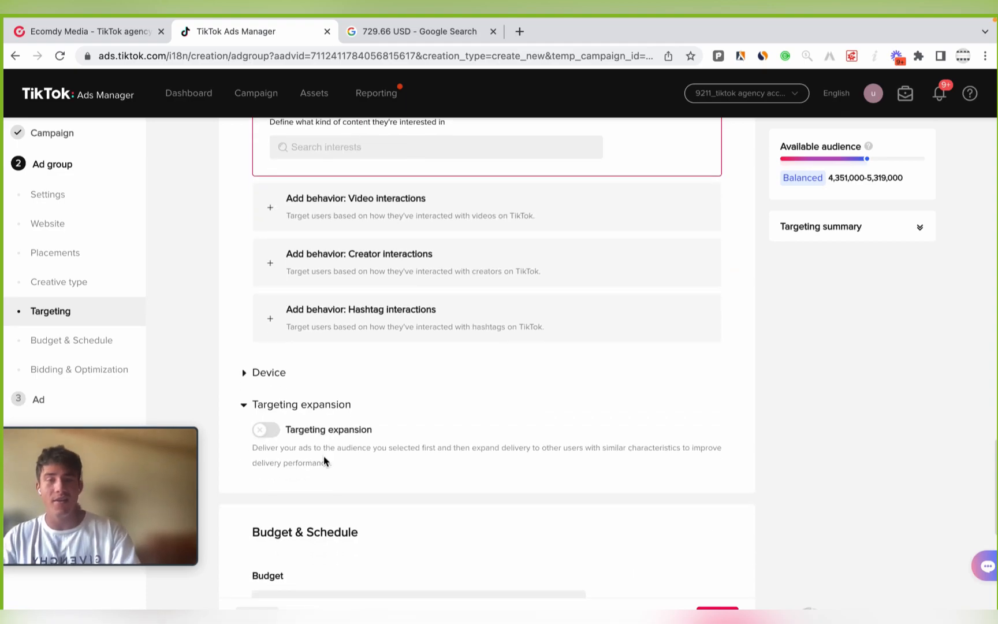
left_click(267, 375)
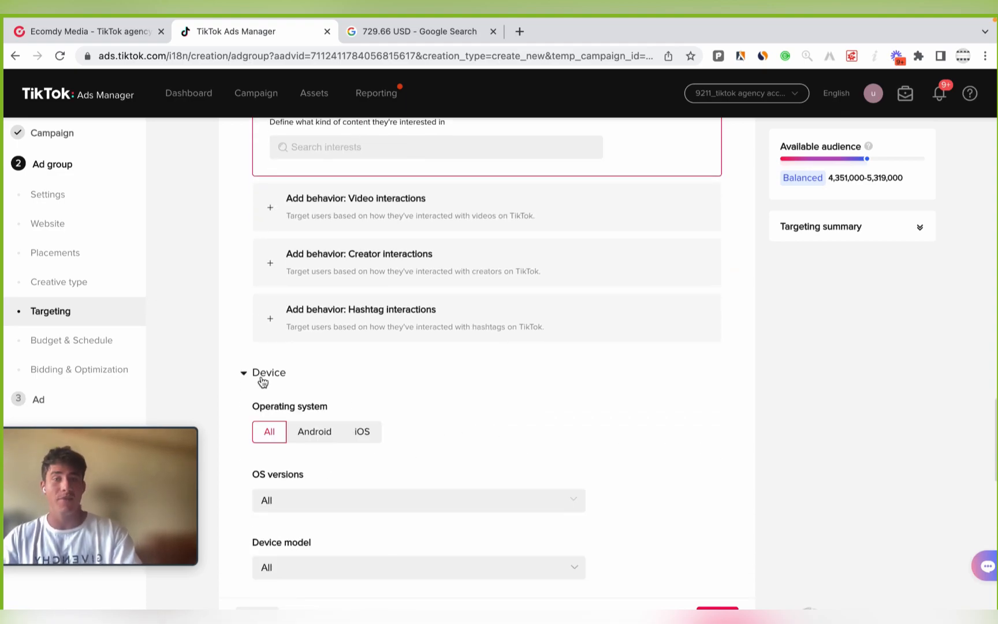
scroll(471, 431, "down", 4)
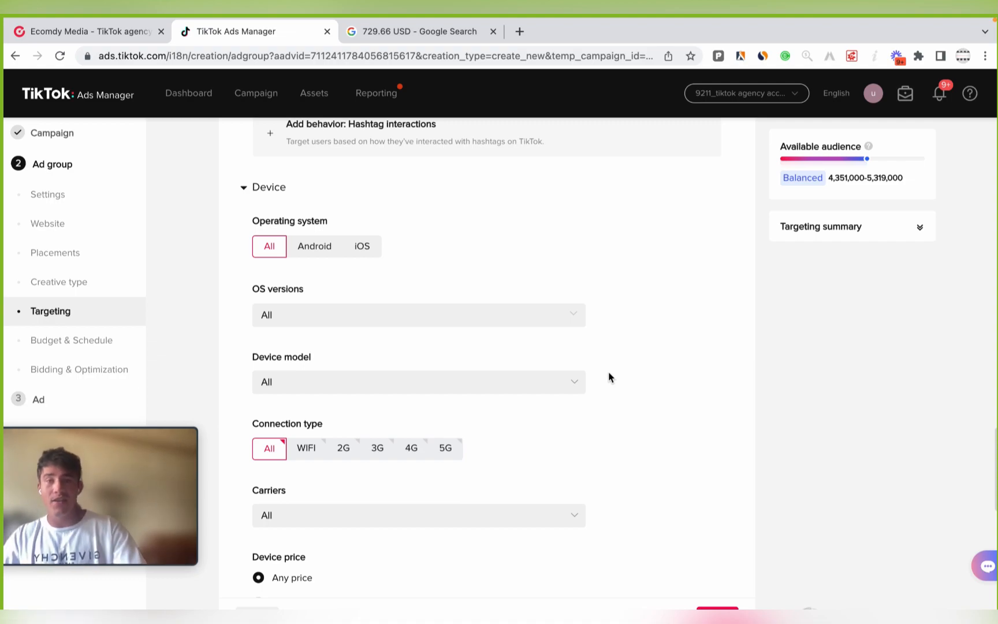
left_click(327, 388)
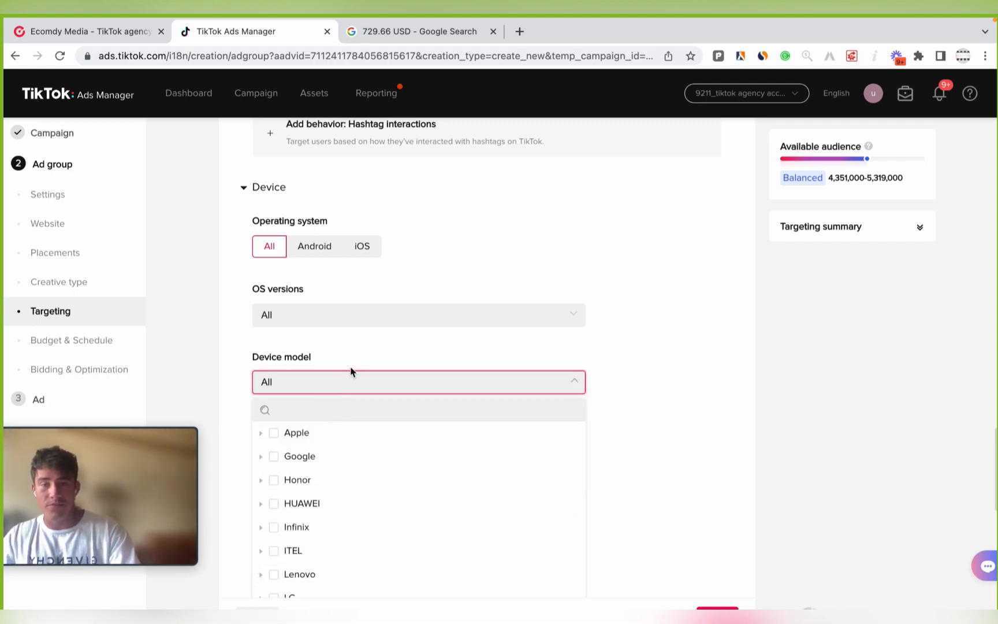
left_click(290, 386)
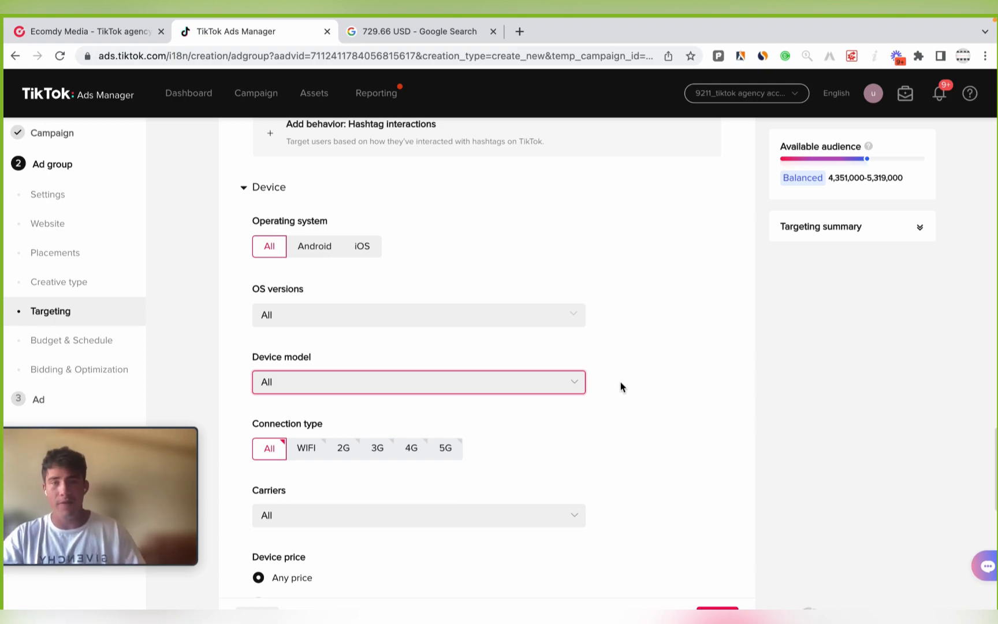
scroll(620, 386, "down", 3)
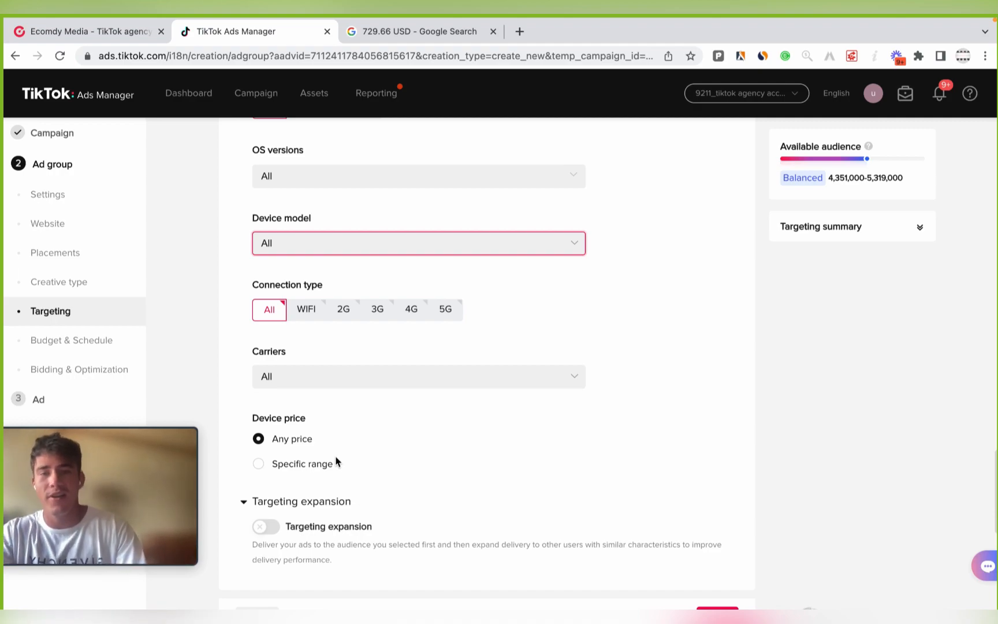
scroll(344, 467, "down", 2)
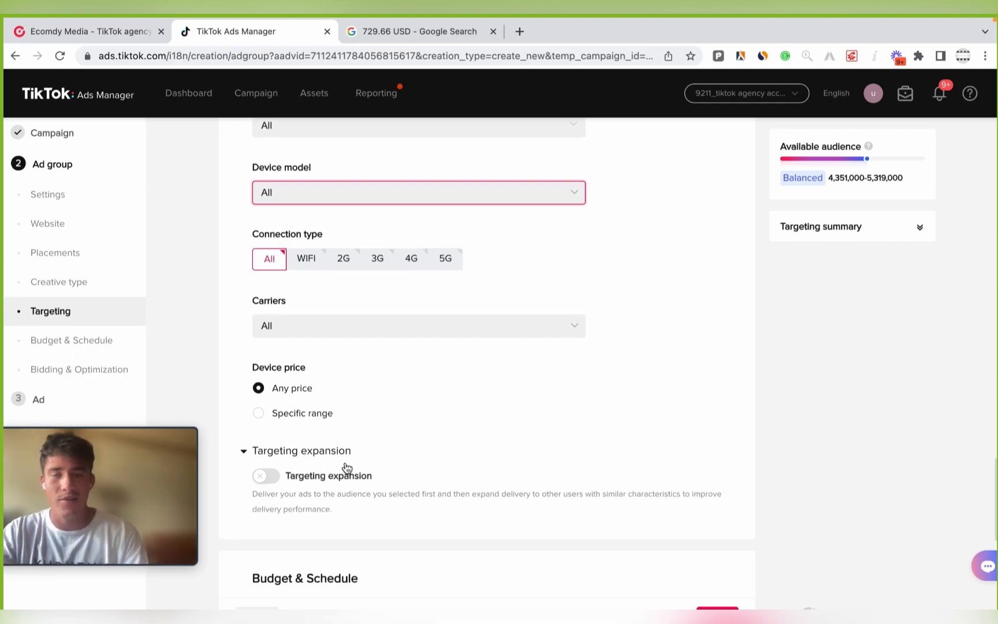
- Try to set the ad group's daily budget to 10.00 USD
scroll(345, 468, "down", 5)
scroll(612, 495, "down", 5)
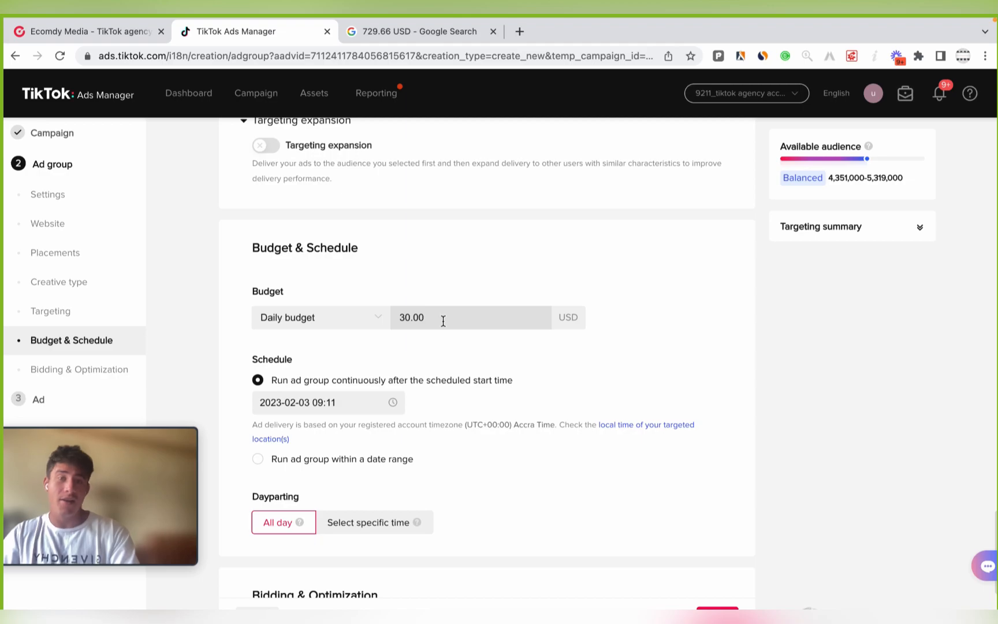
left_click(443, 321)
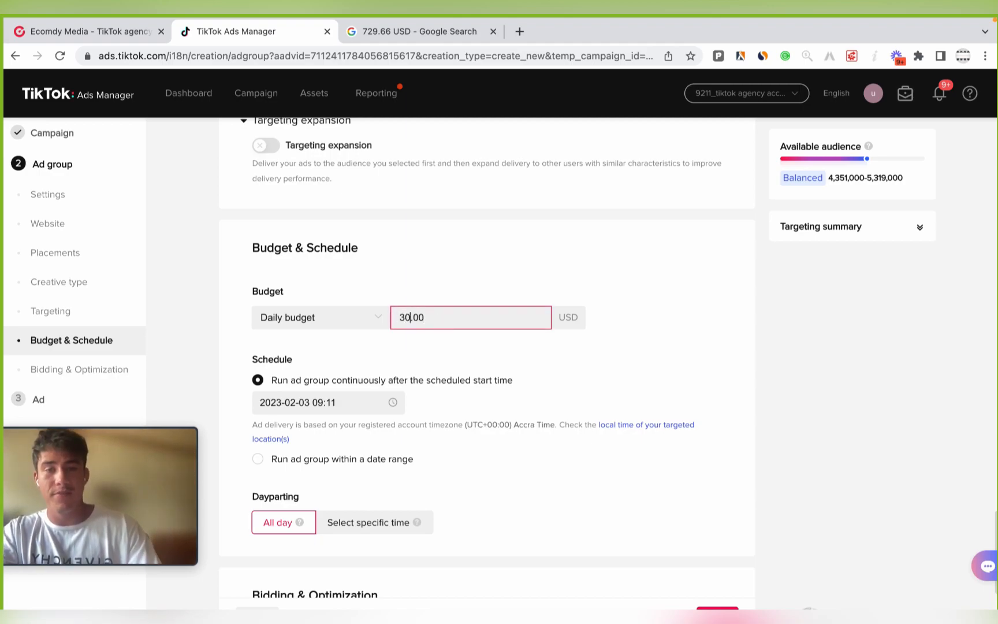
key("BackSpace")
key("BackSpace")
key("BackSpace")
key("BackSpace")
key("BackSpace")
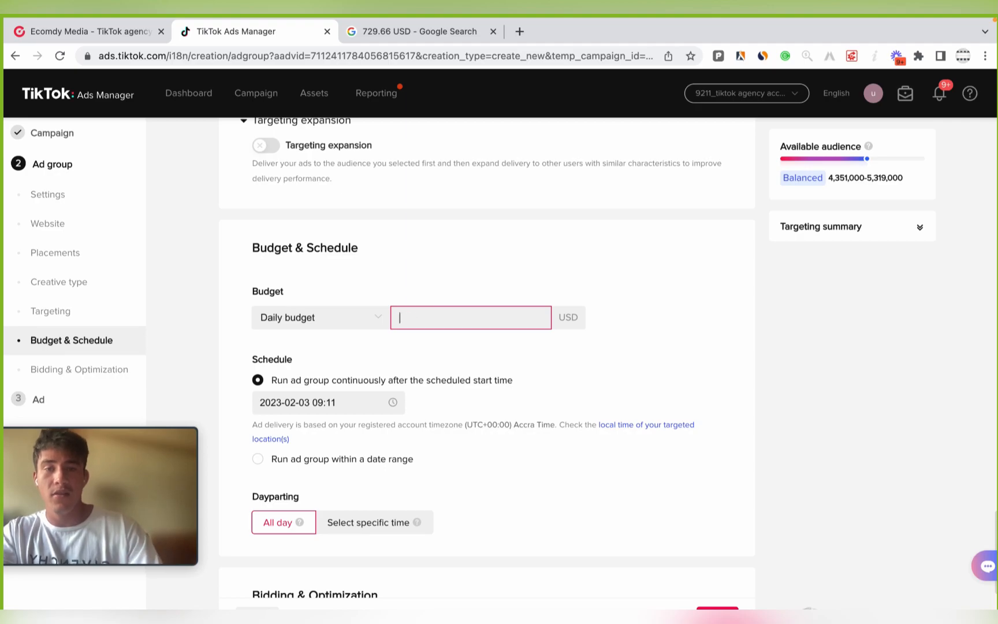
left_click(422, 345)
left_click(425, 315)
key("BackSpace")
key("BackSpace")
key("BackSpace")
key("BackSpace")
key("BackSpace")
type("10.00")
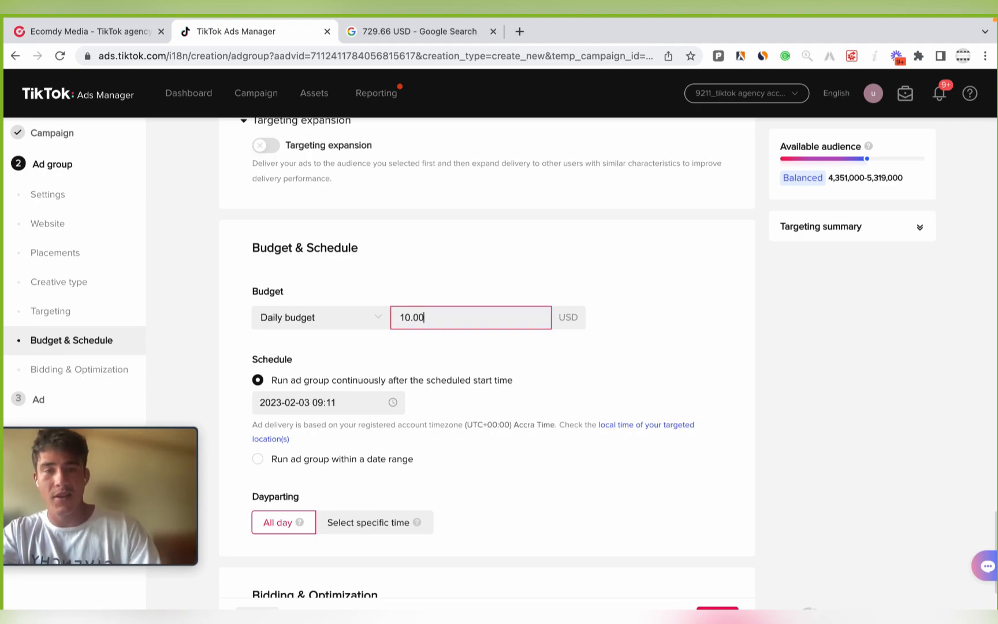
left_click(478, 339)
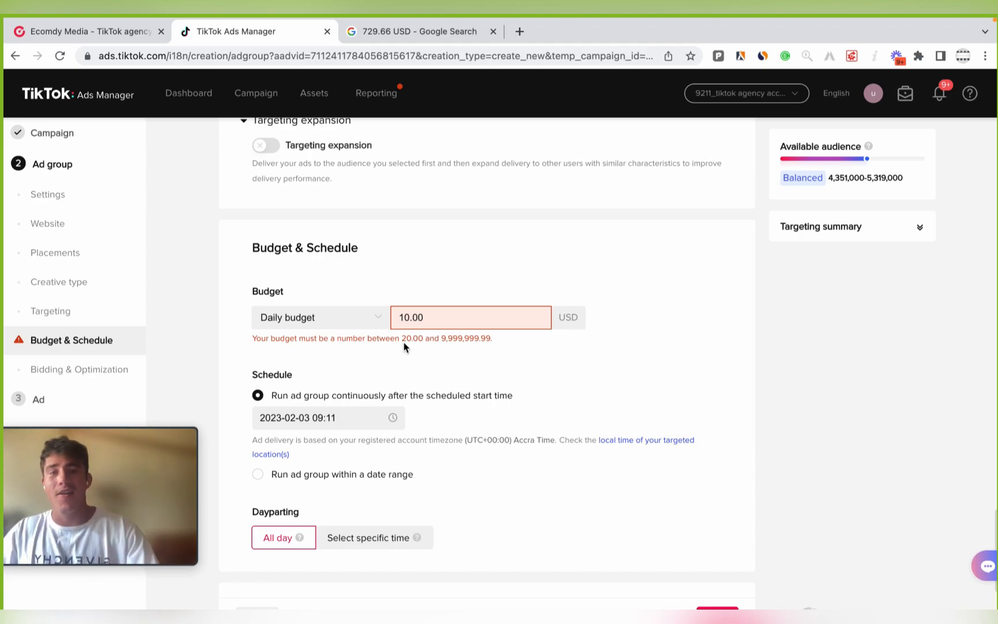
- Set the ad group's daily budget to 20 USD
left_click(402, 317)
key("ctrl+a")
key("BackSpace")
type("2")
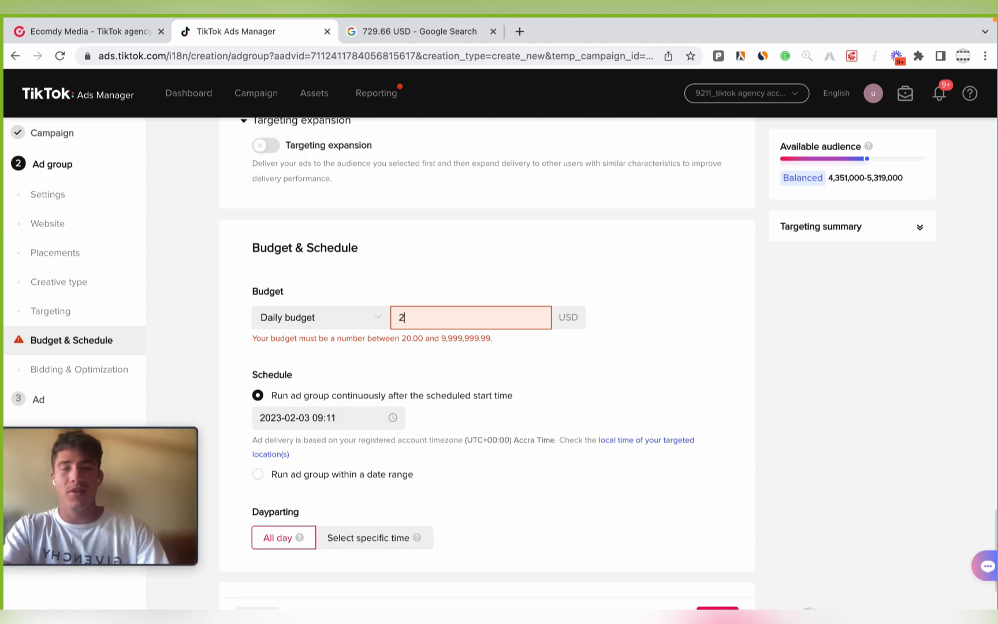
type("0")
left_click(471, 378)
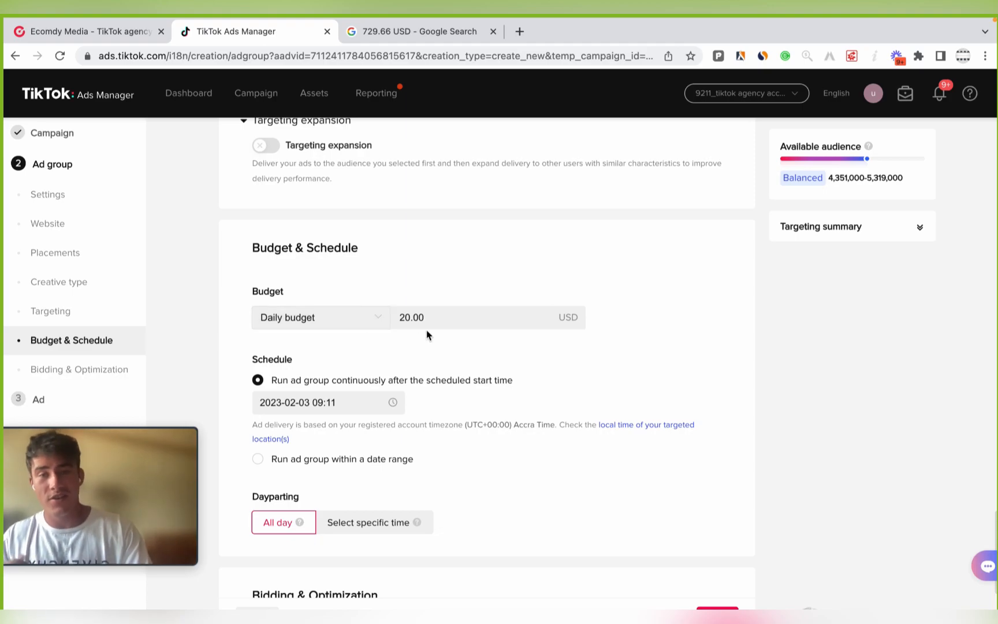
- Set the dayparting to specific times, Monday to Friday from 06:30 to 08:30 and 09:00 to 23:00
scroll(423, 404, "down", 2)
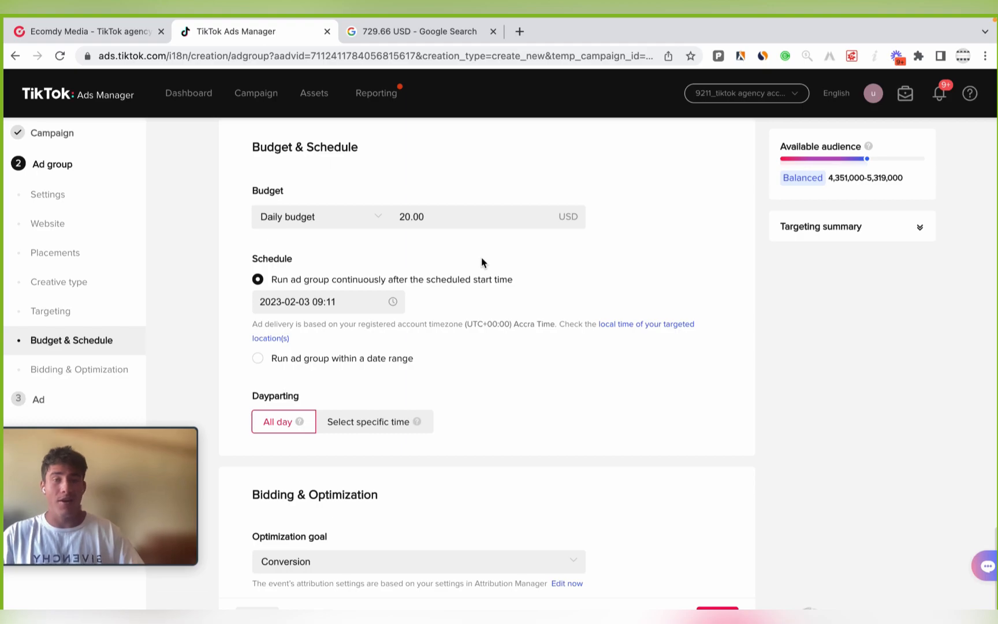
left_click(372, 424)
scroll(474, 541, "down", 3)
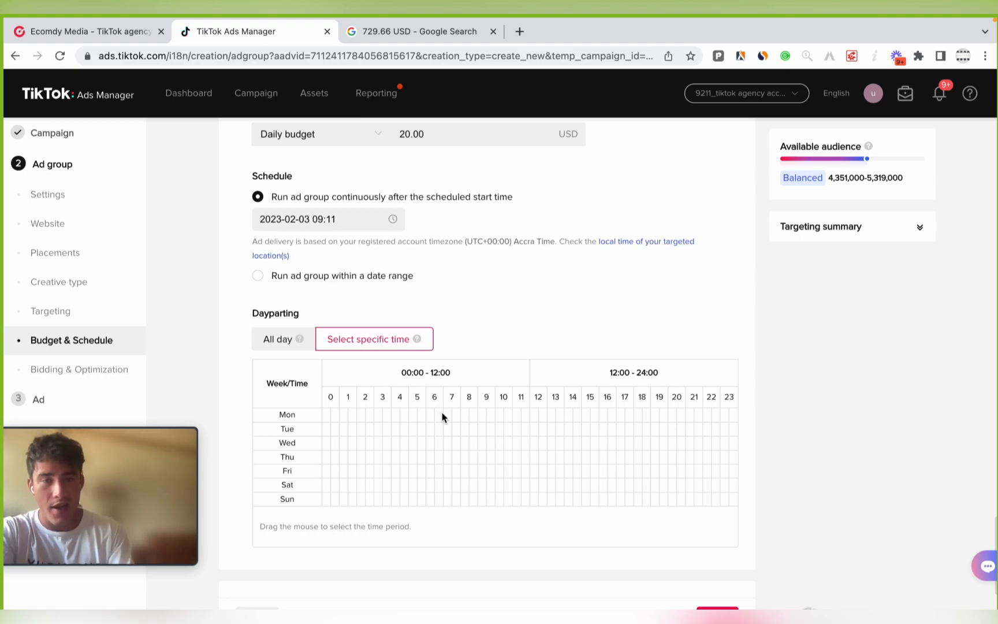
left_click_drag(441, 416, 712, 475)
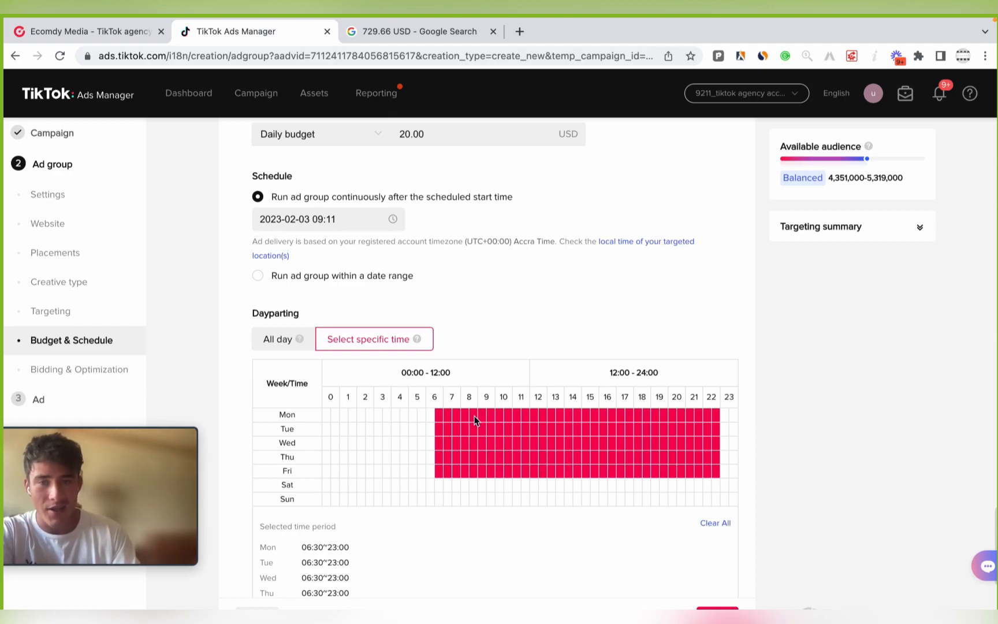
left_click_drag(474, 475, 475, 411)
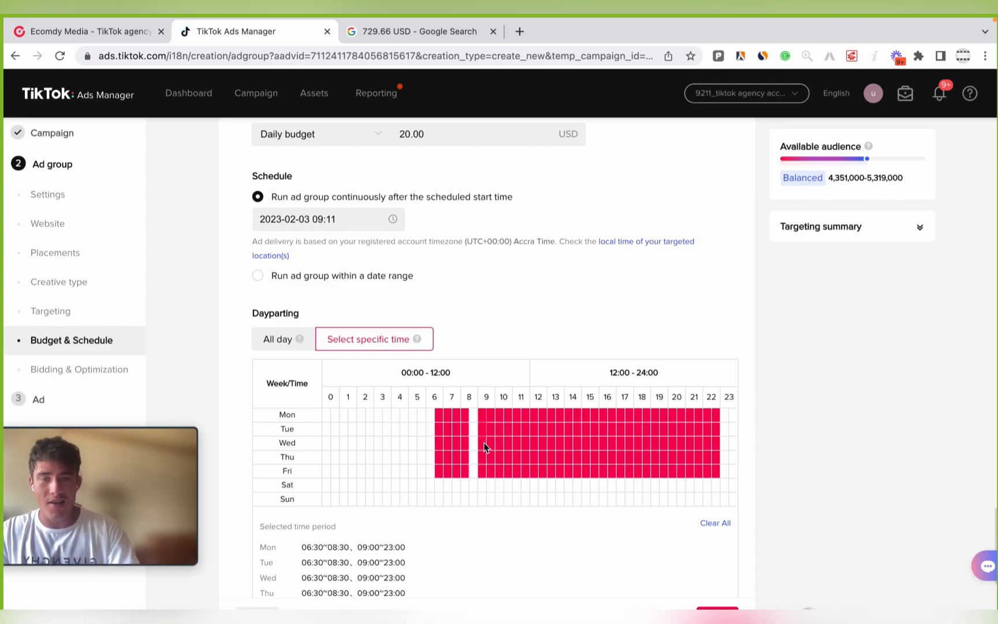
- Start the second weekday dayparting slot at 11:00, end Friday at 20:00, and add Saturday 09:00 to 19:30 and Sunday 08:00 to 23:30
left_click_drag(488, 472, 504, 474)
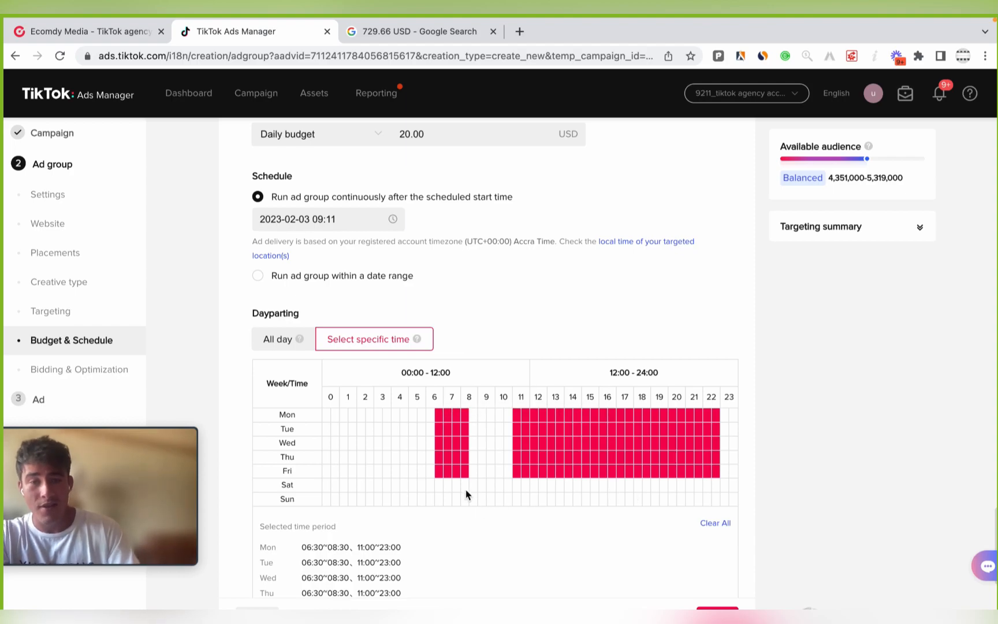
left_click_drag(714, 474, 677, 472)
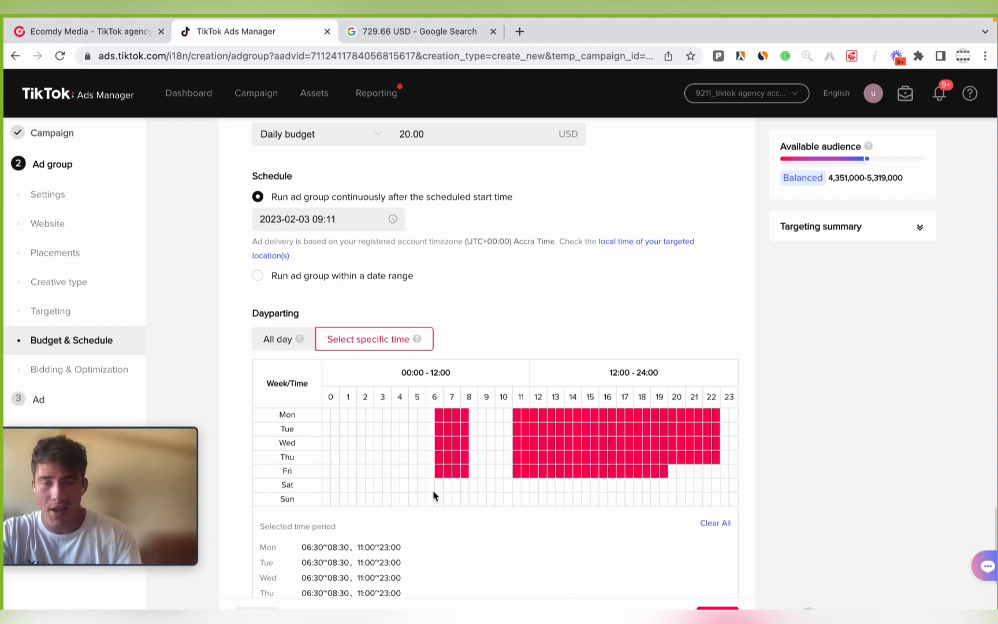
left_click_drag(474, 487, 658, 491)
left_click(482, 488)
left_click(473, 489)
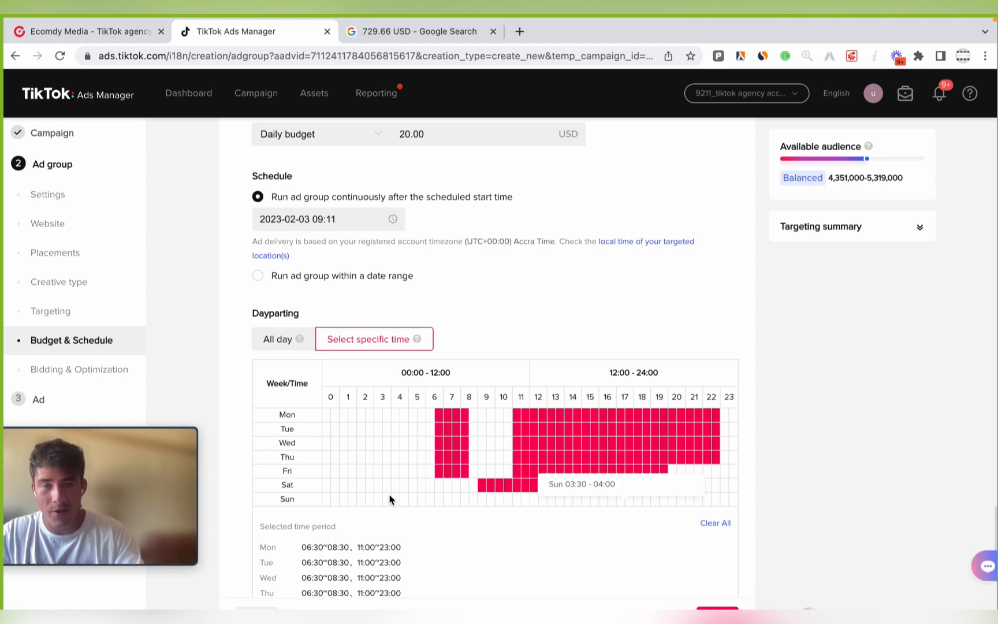
left_click_drag(463, 503, 719, 506)
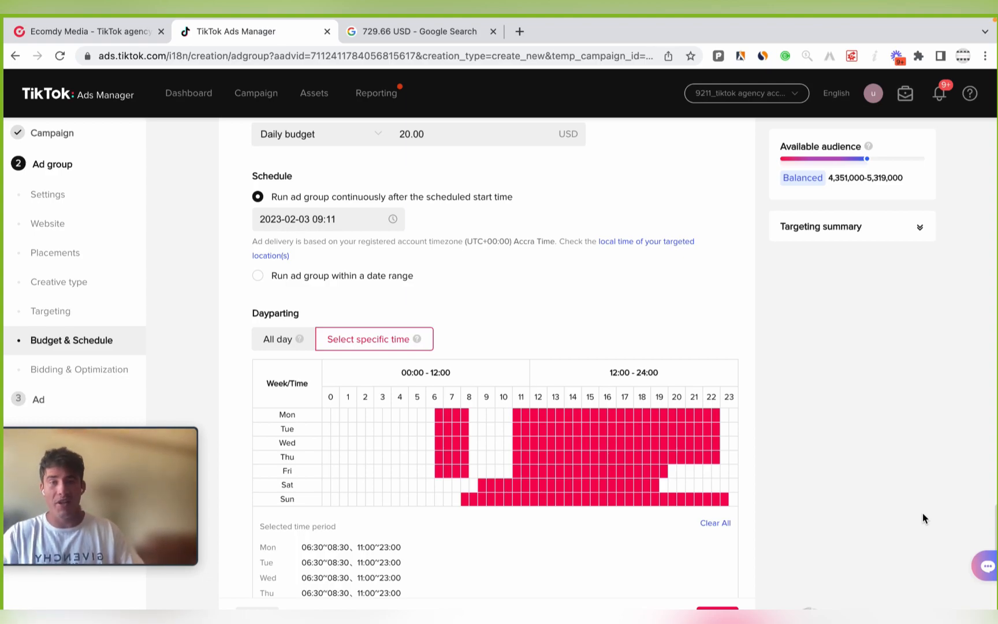
- Try to switch the ad group's budget to a lifetime budget of 30 USD
scroll(685, 324, "up", 3)
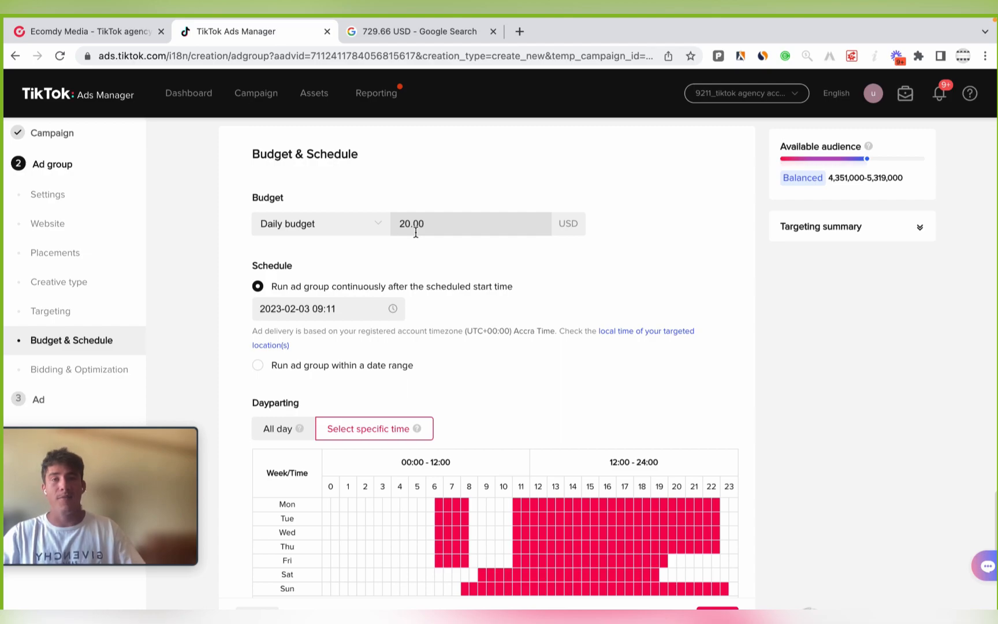
left_click(369, 230)
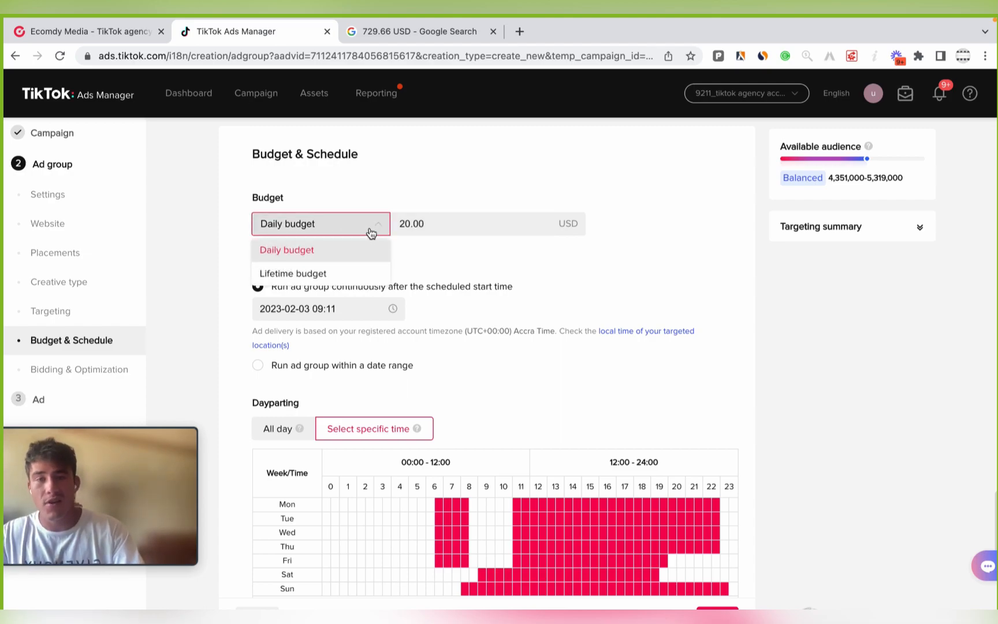
left_click(315, 280)
double_click(434, 224)
key("BackSpace")
left_click(422, 254)
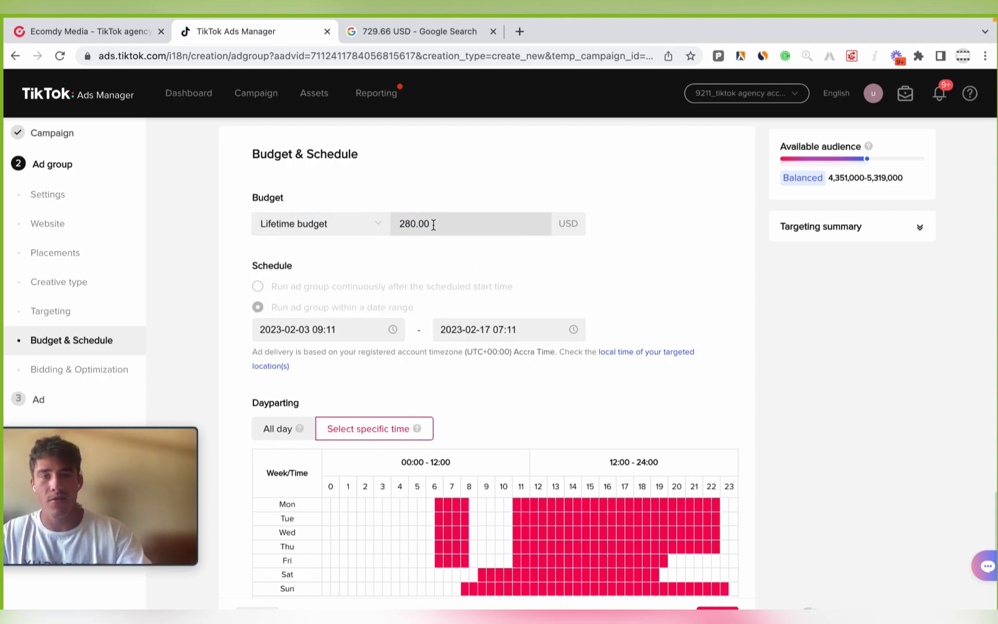
left_click(433, 224)
key("BackSpace")
key("BackSpace")
key("BackSpace")
key("BackSpace")
key("BackSpace")
key("BackSpace")
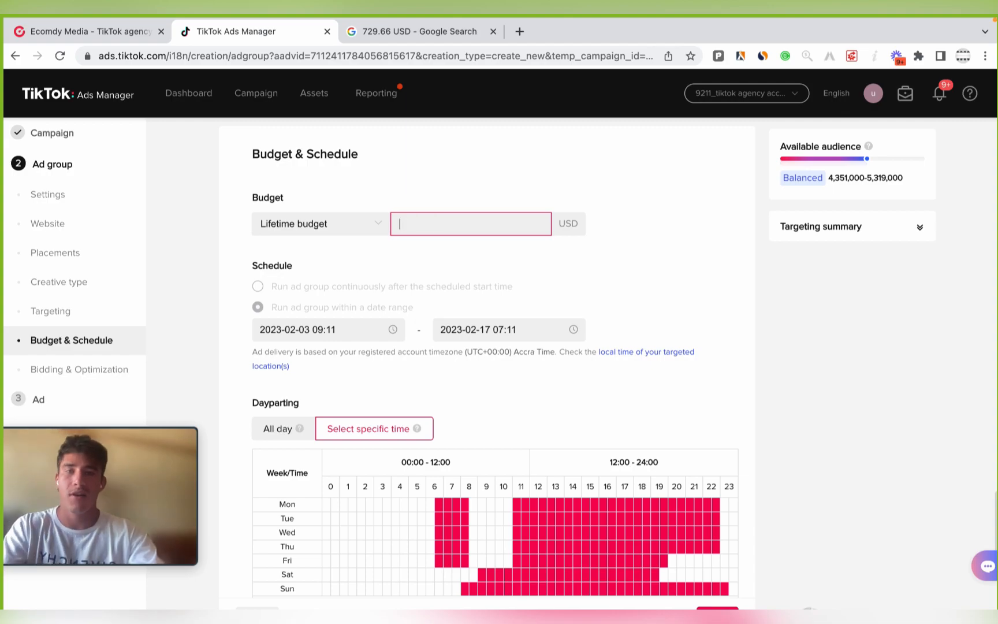
type("30")
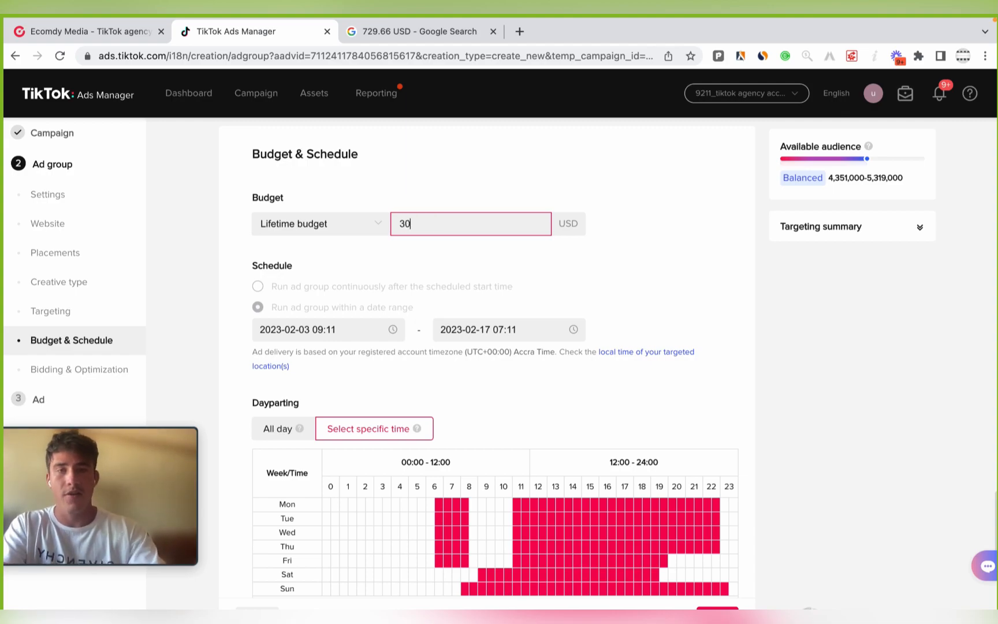
left_click(477, 265)
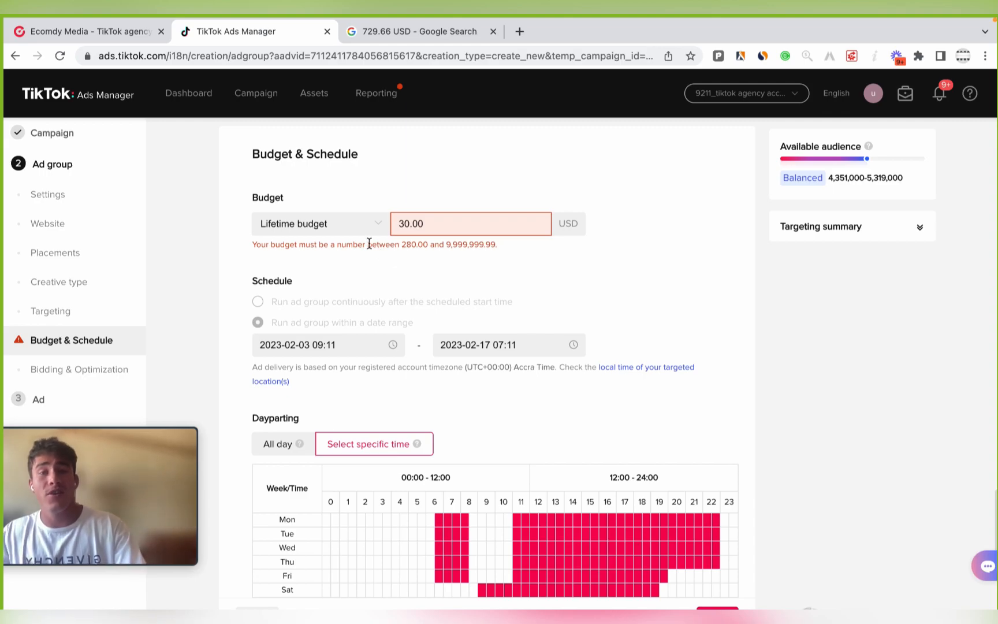
- Switch the ad group's budget type back to Daily budget
left_click(349, 226)
left_click(305, 254)
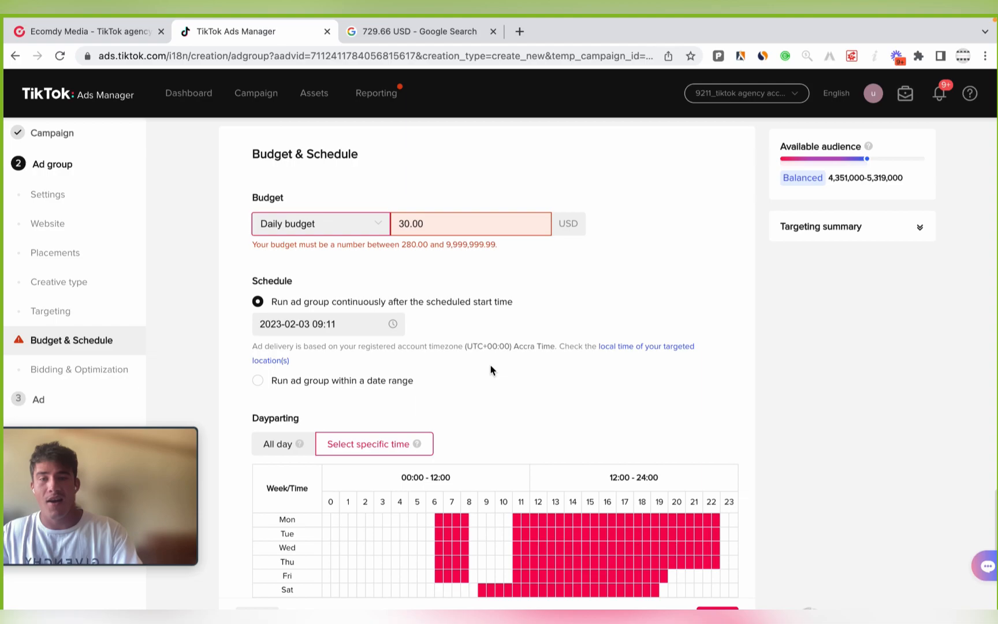
scroll(493, 369, "down", 1)
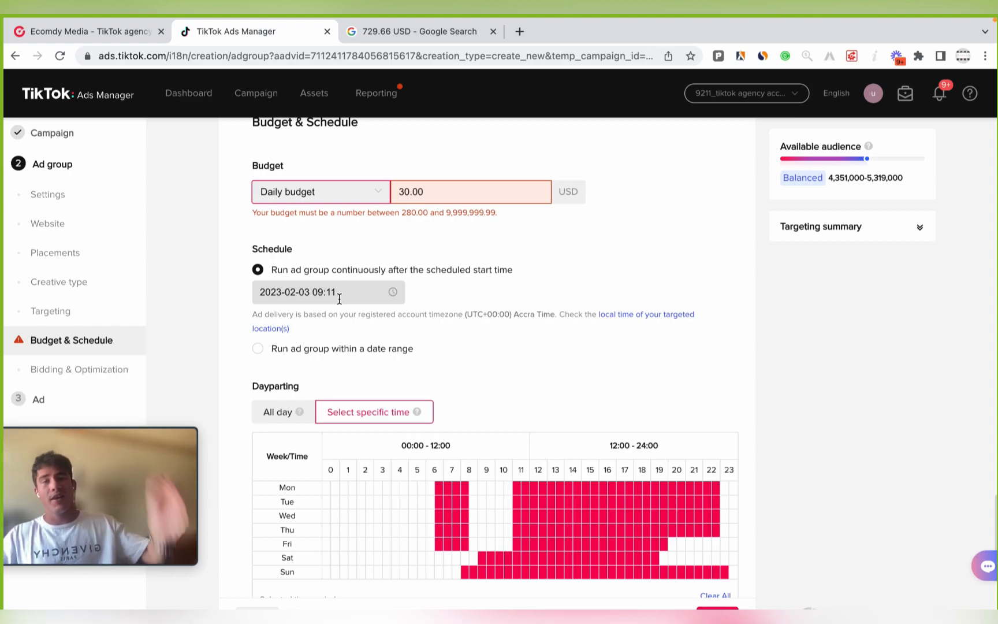
- Review the selected dayparting times and the Bidding & Optimization settings, and continue to the ad setup
scroll(594, 407, "down", 3)
scroll(597, 410, "down", 6)
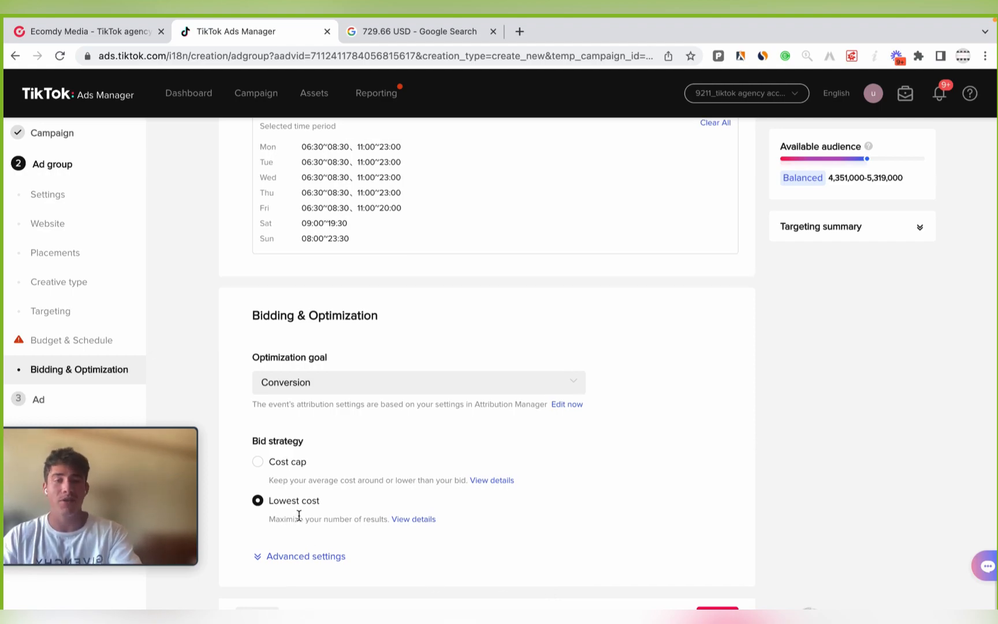
mouse_move(536, 606)
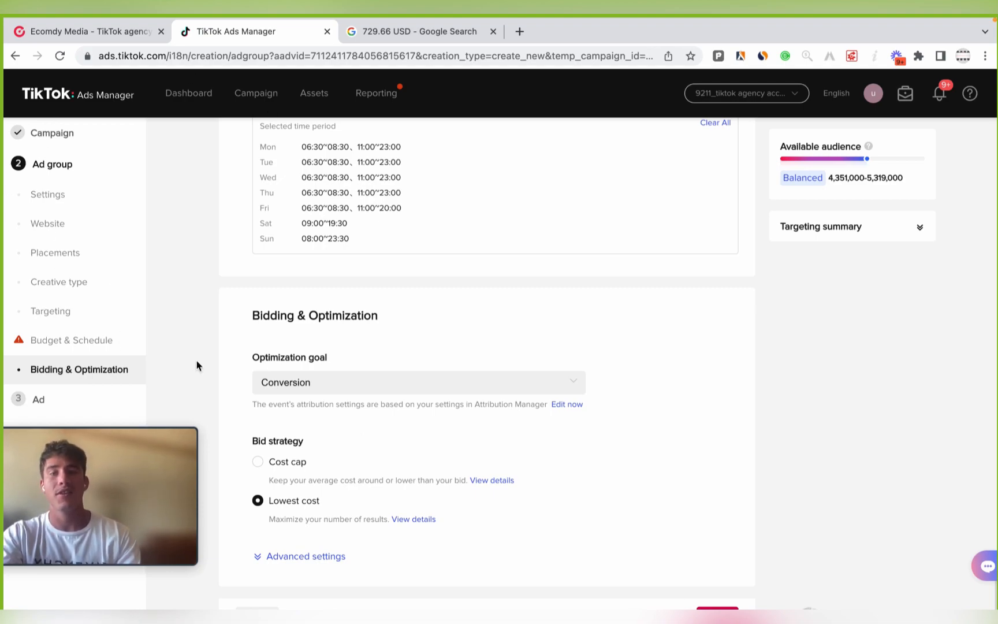
left_click(47, 223)
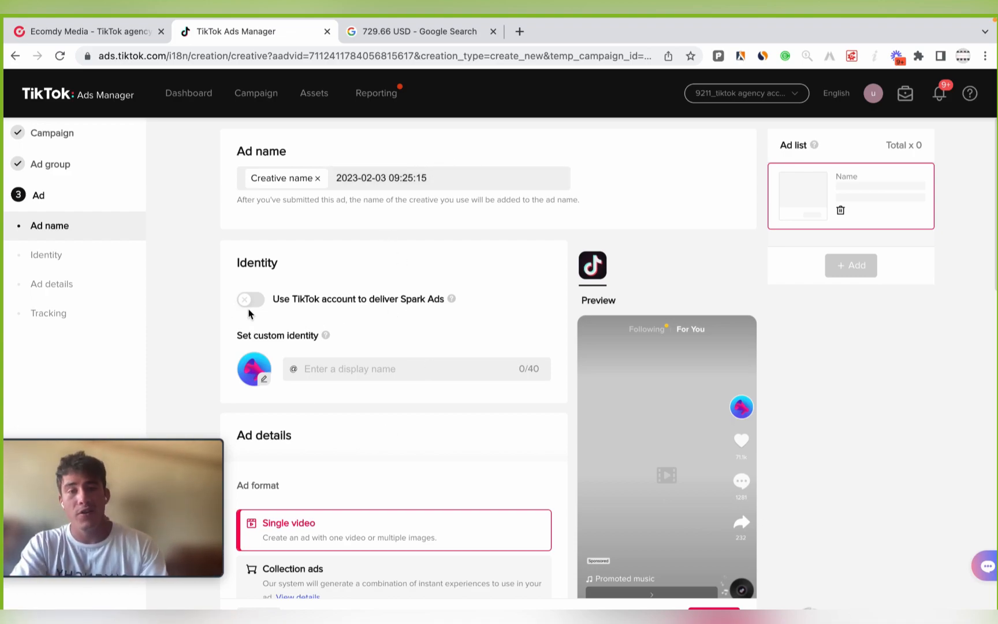
- Review the ad's identity, format, creative, interactive add-ons and destination page settings
mouse_move(452, 299)
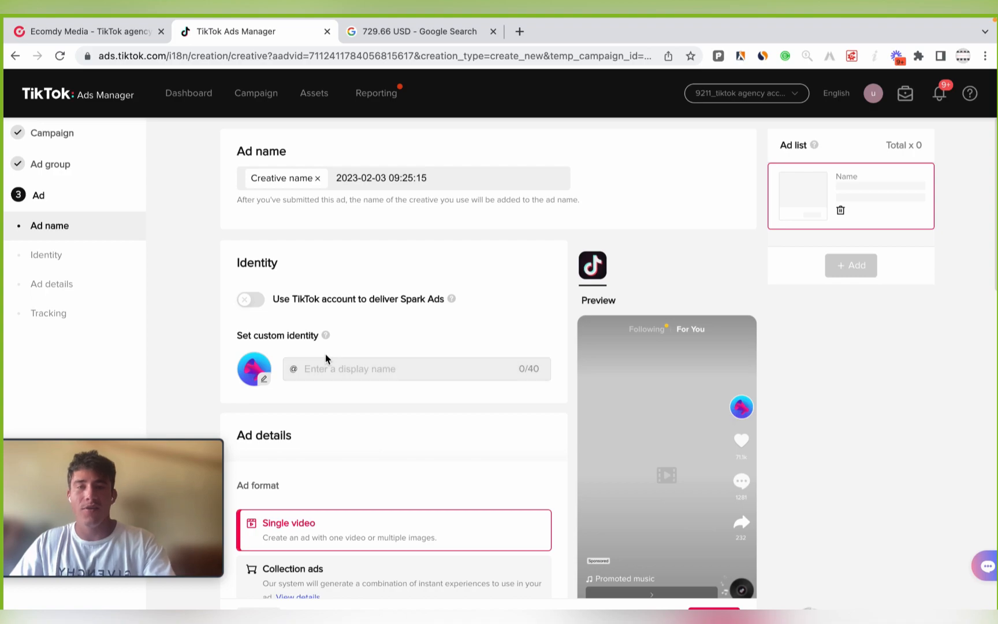
mouse_move(324, 342)
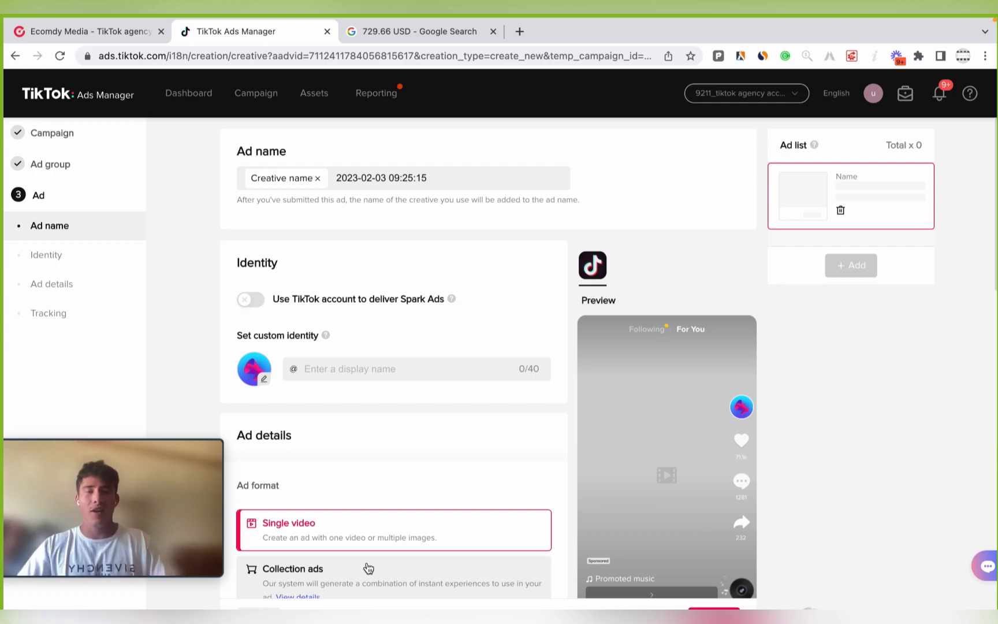
mouse_move(243, 317)
scroll(428, 468, "down", 3)
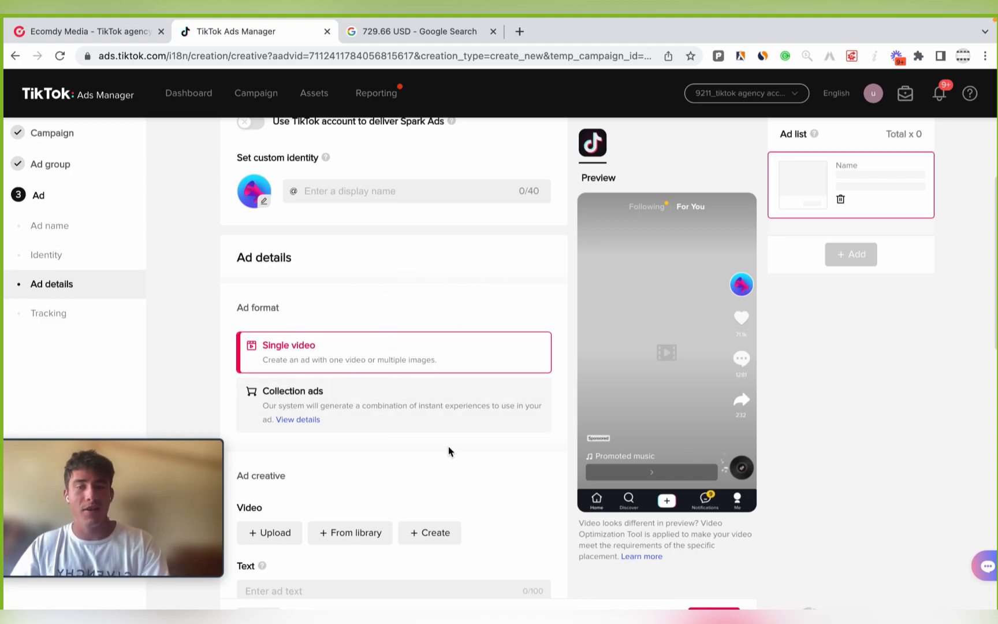
scroll(447, 452, "down", 3)
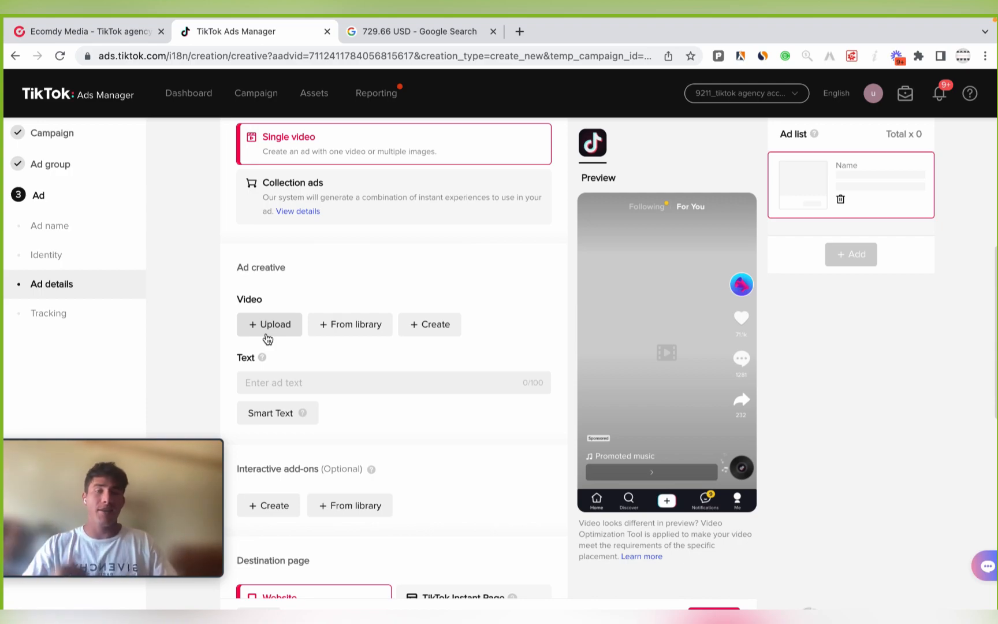
scroll(376, 430, "down", 5)
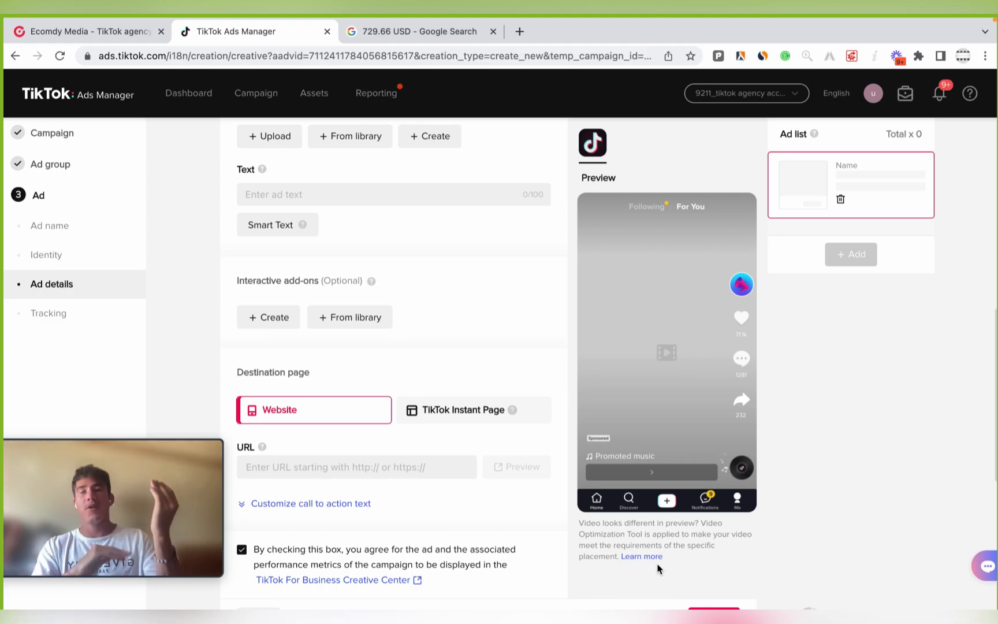
- Change the ad's call to action from dynamic to Standard, review the available texts and keep Learn more
left_click(310, 502)
scroll(318, 489, "down", 2)
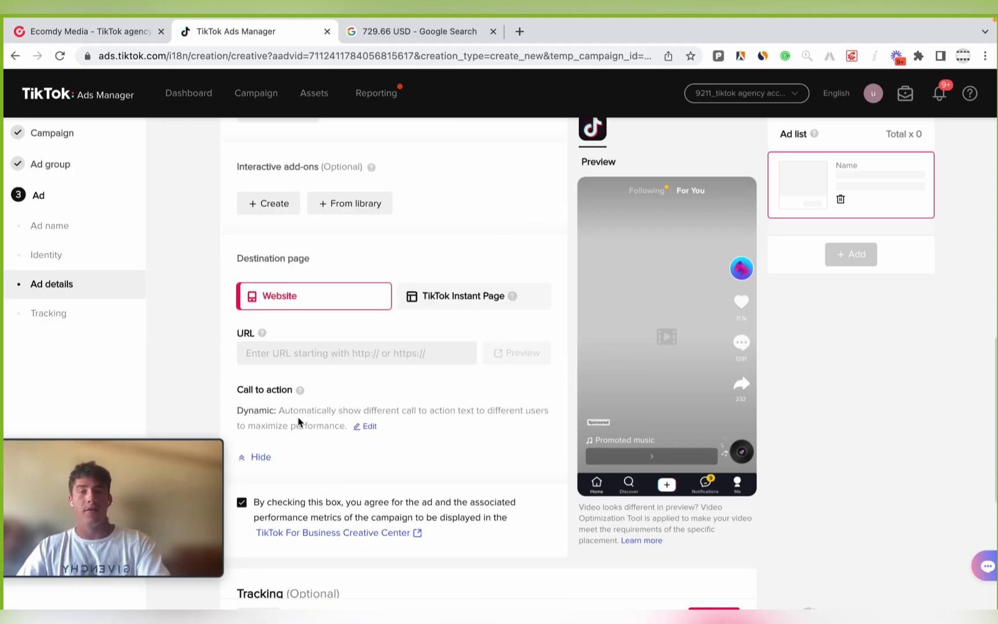
scroll(291, 422, "up", 2)
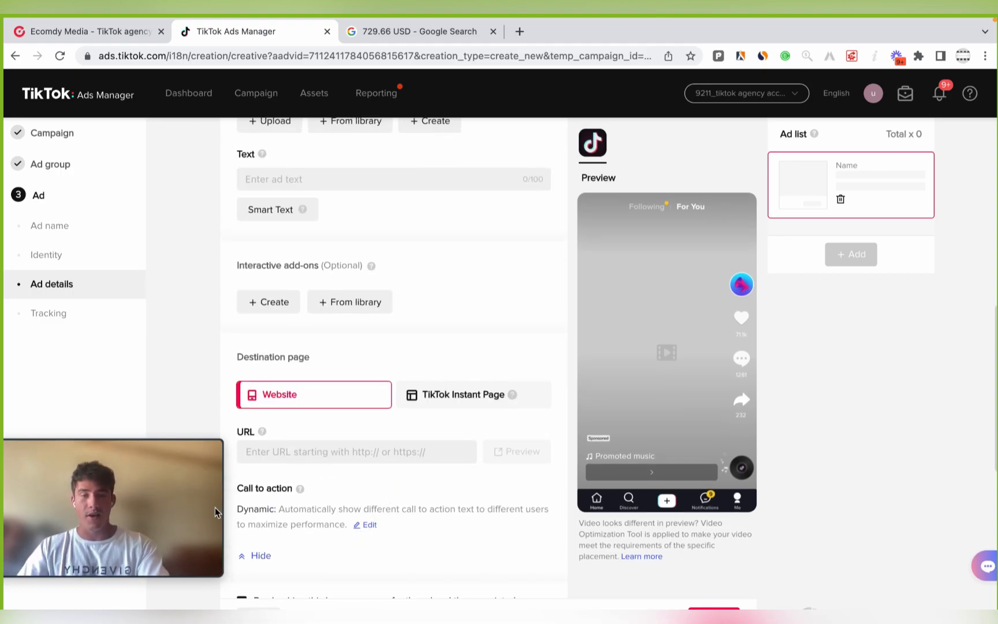
scroll(361, 510, "down", 1)
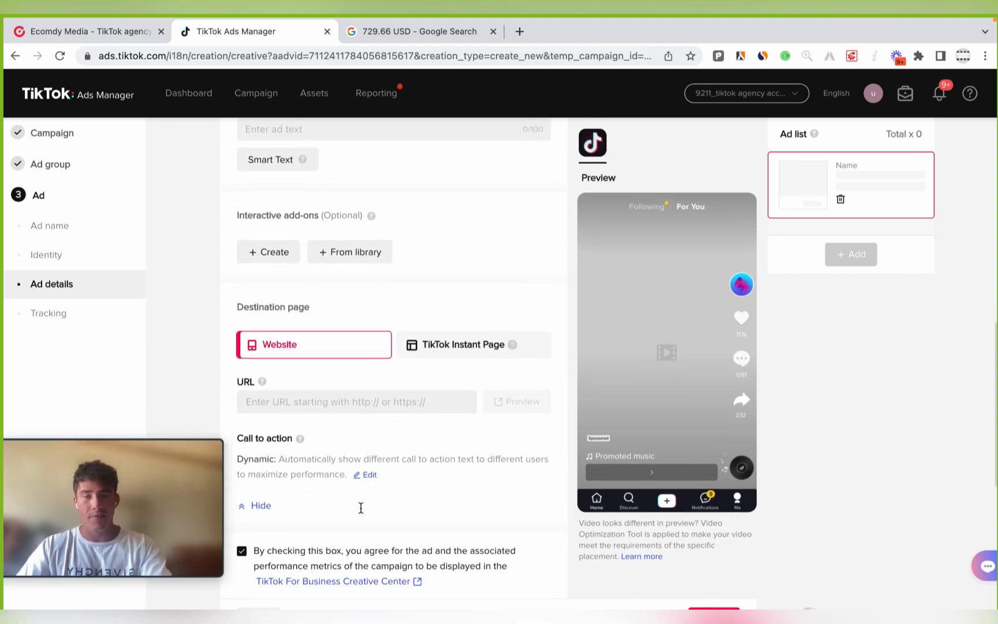
left_click(367, 475)
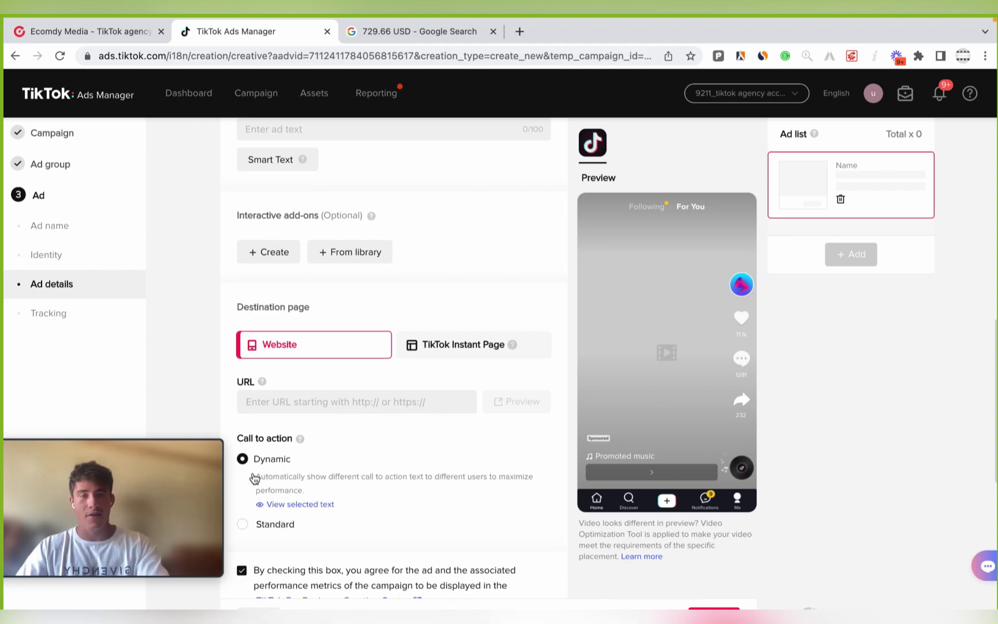
left_click(243, 526)
left_click(292, 508)
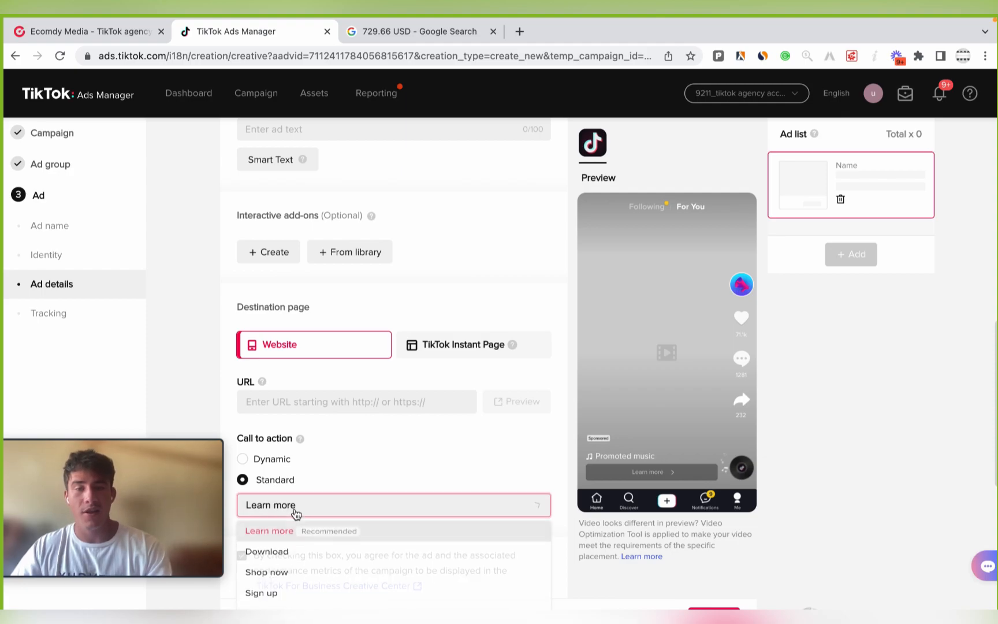
scroll(303, 553, "down", 2)
scroll(318, 540, "up", 2)
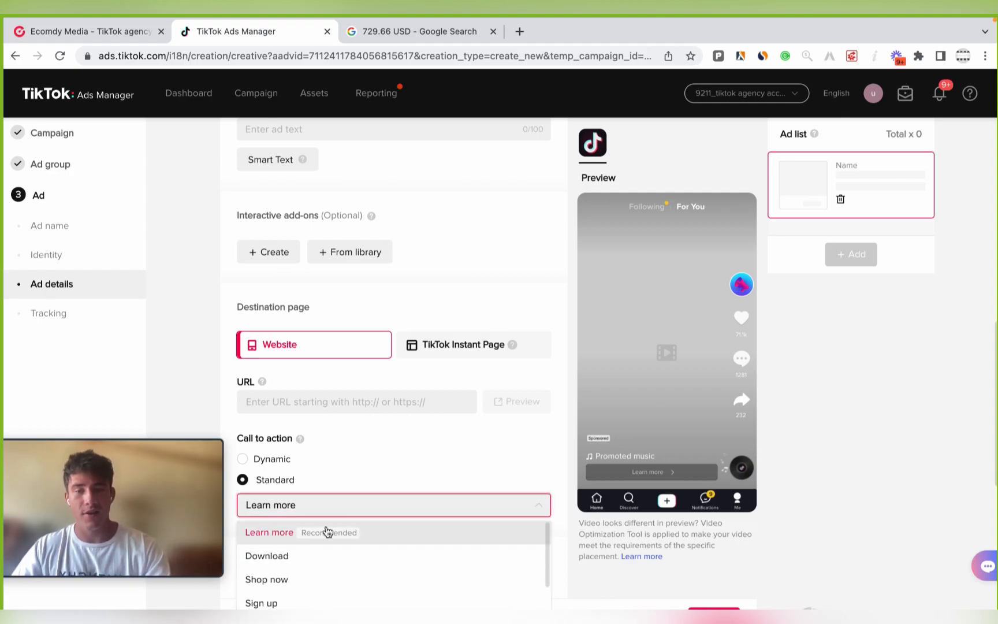
scroll(398, 447, "down", 1)
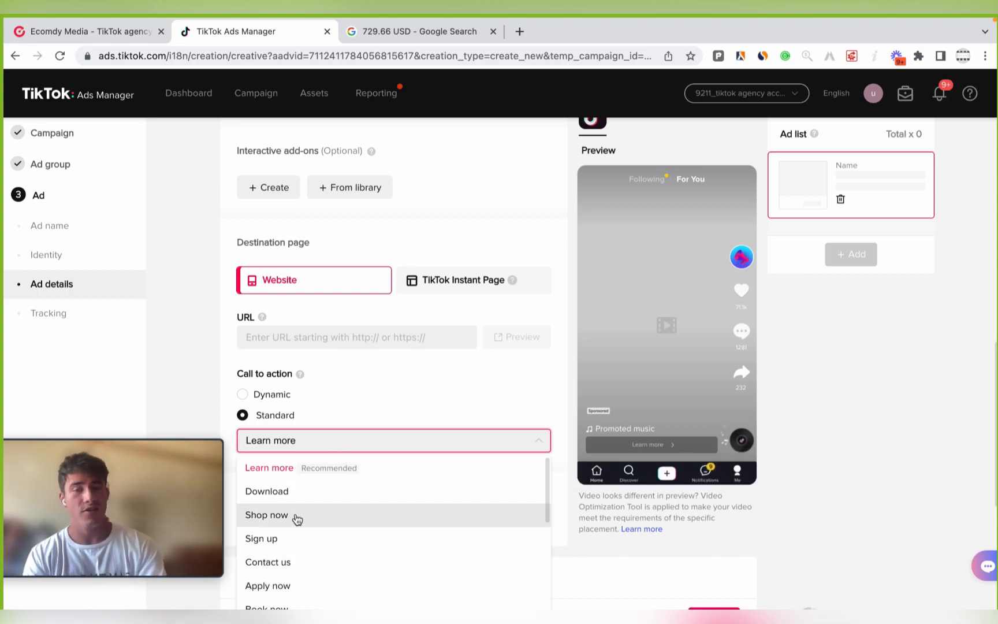
left_click(327, 442)
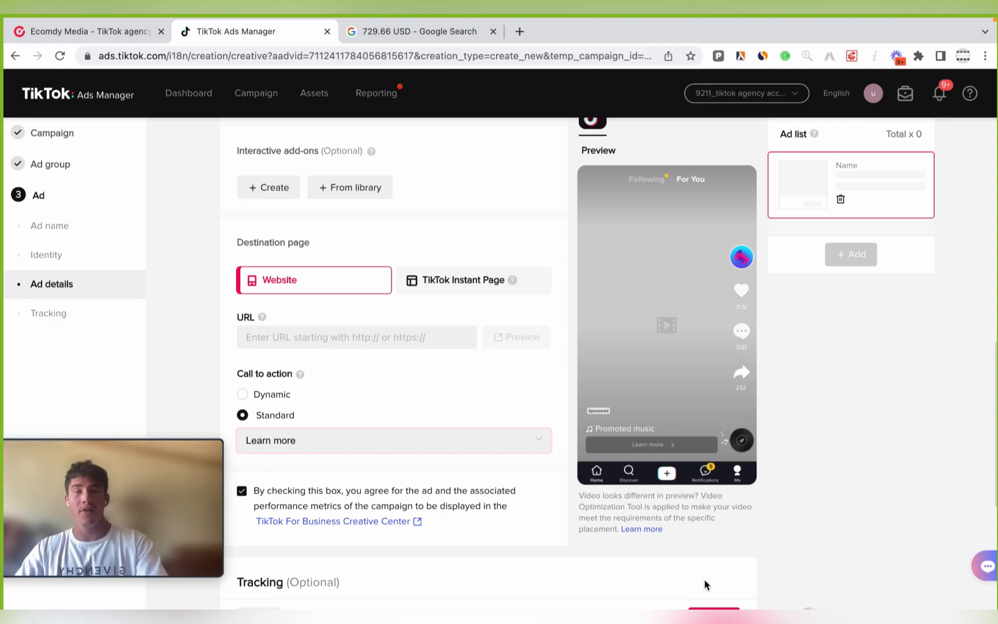
key("ctrl+Left")
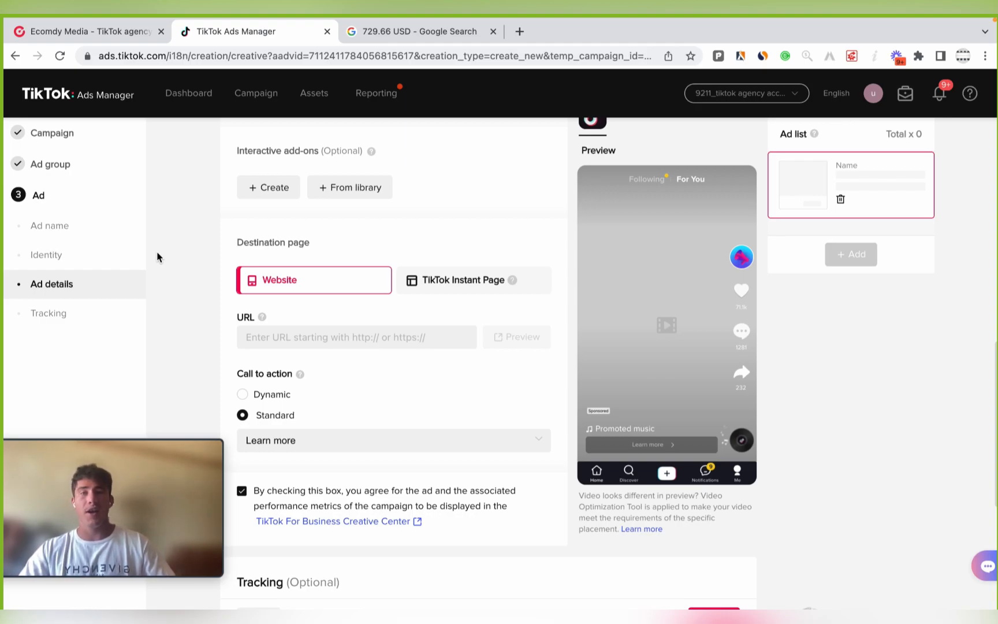
- Return to the campaign level and examine its split test, budget optimization and campaign budget settings
left_click(42, 136)
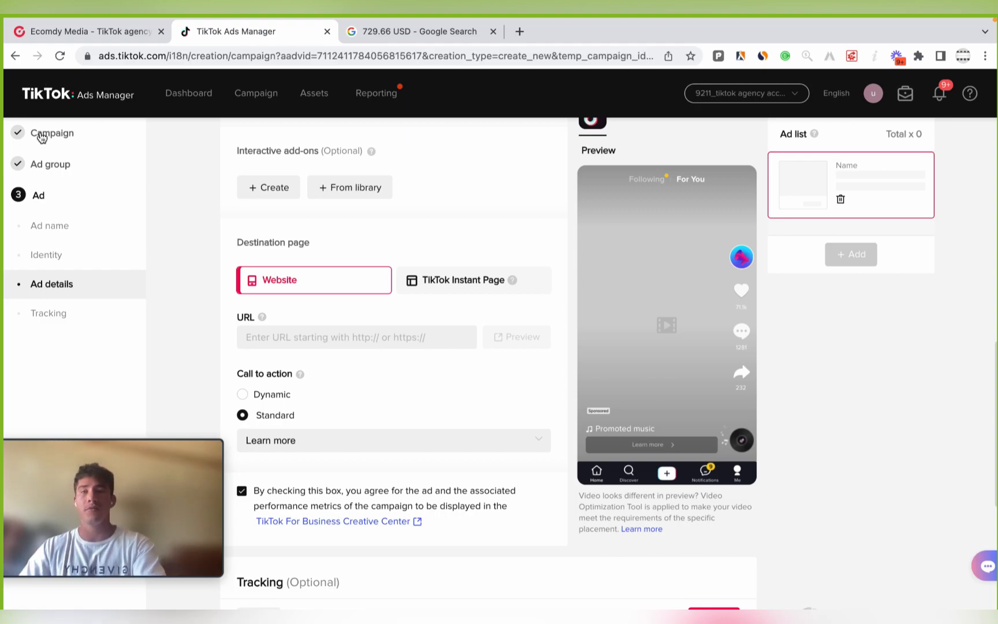
scroll(184, 254, "up", 2)
scroll(395, 327, "down", 3)
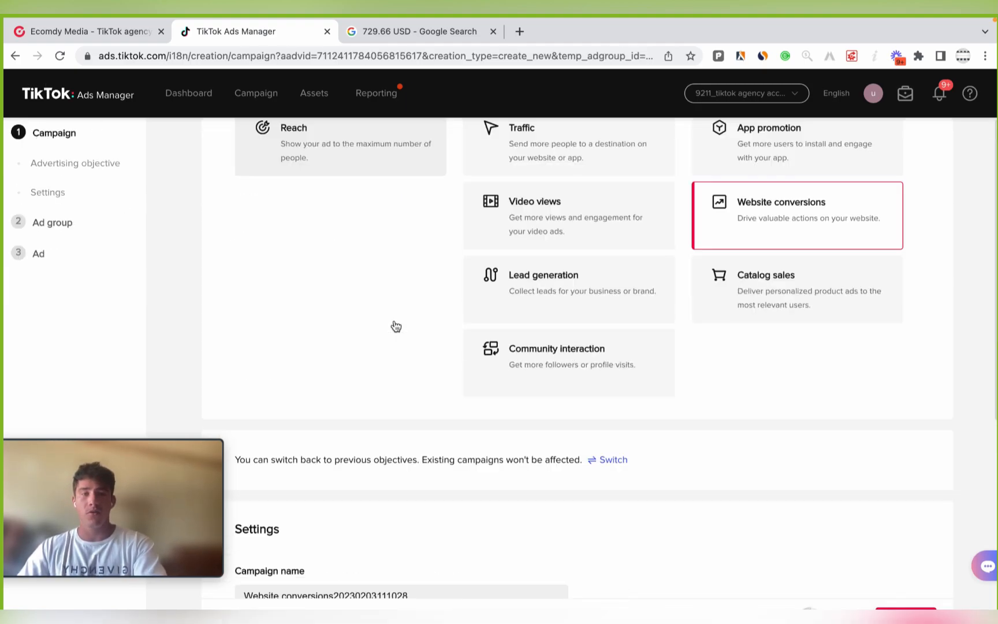
scroll(395, 327, "down", 3)
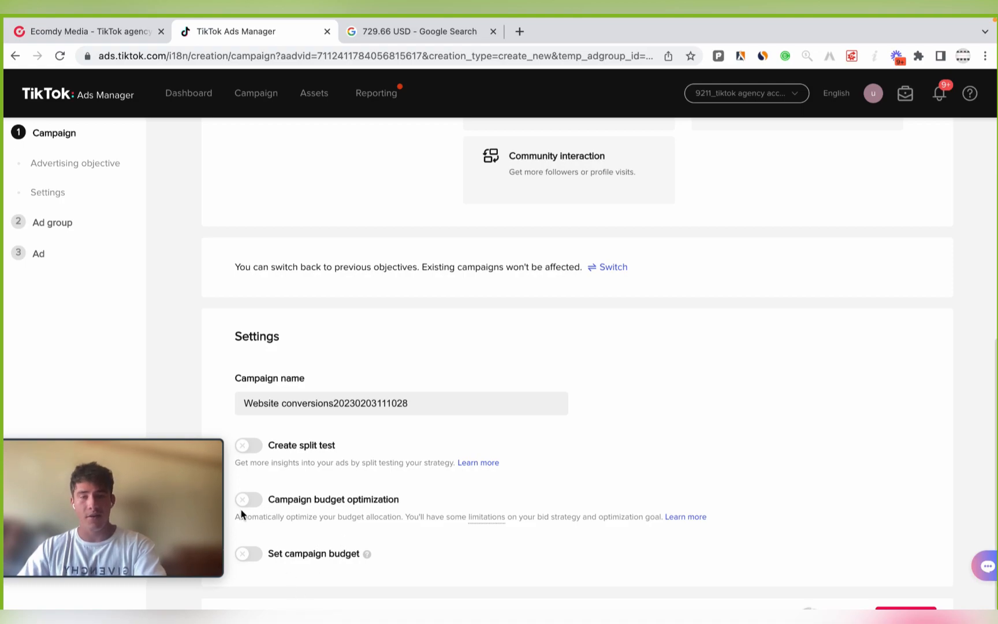